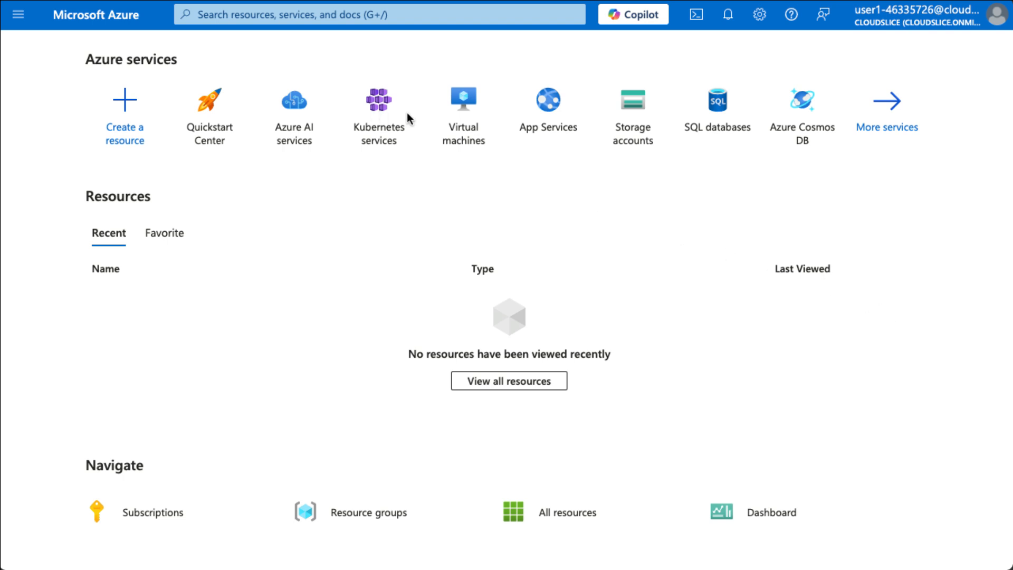
Open the virtual machines list and copy the public IP address of VM1.
click(467, 111)
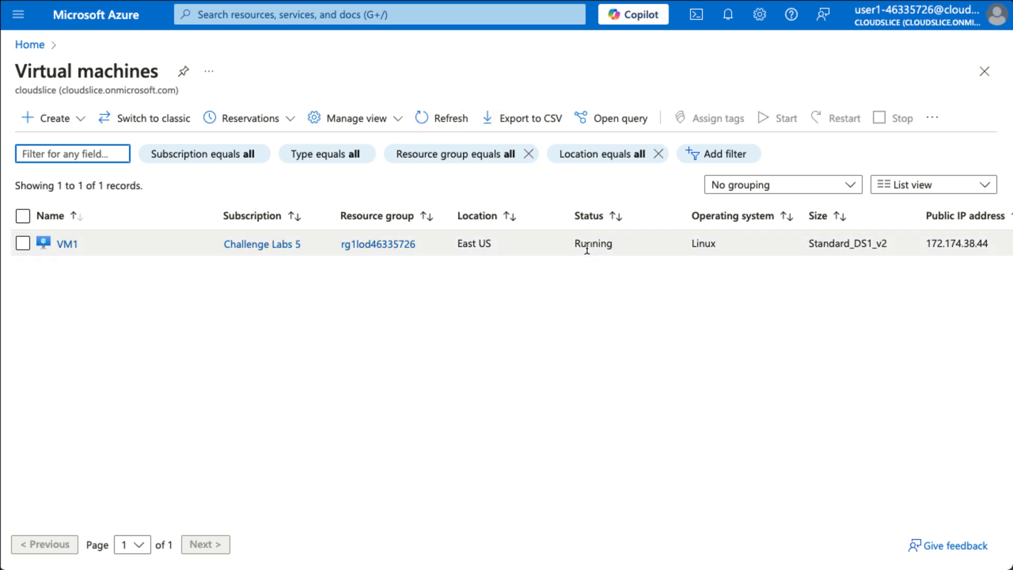
scroll(739, 248, right, 3)
scroll(748, 244, right, 1)
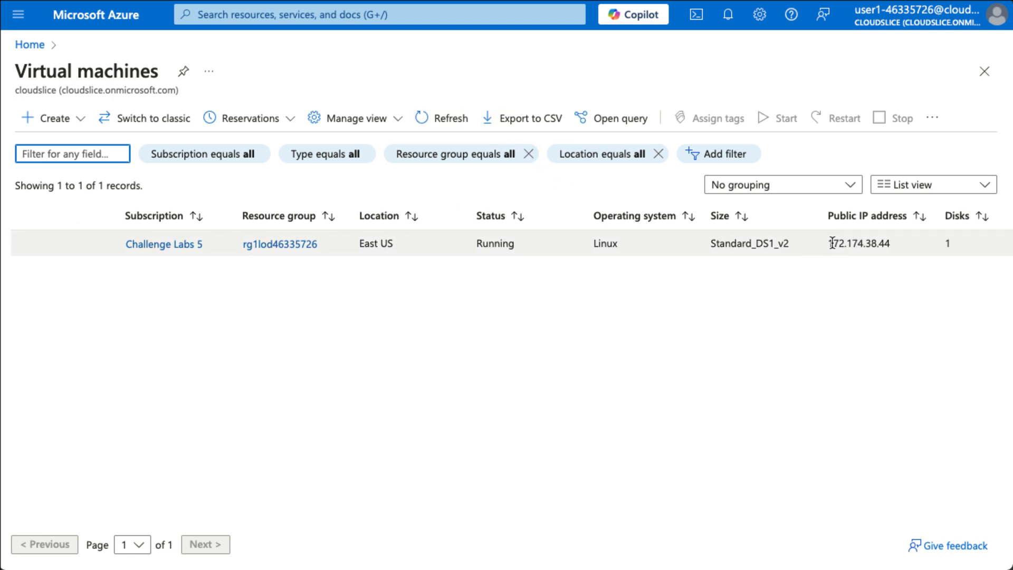
click(830, 244)
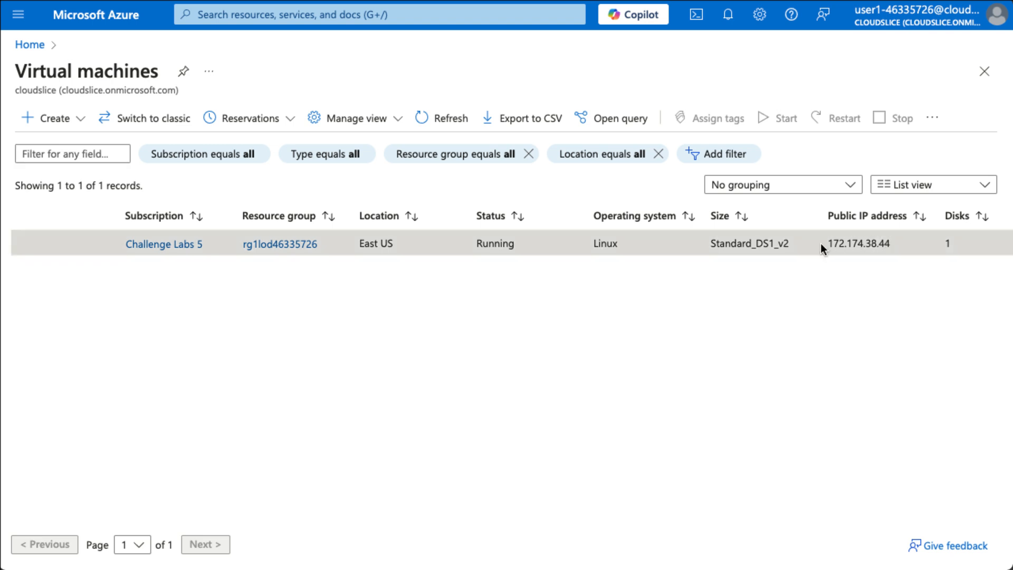
drag(827, 244, 892, 246)
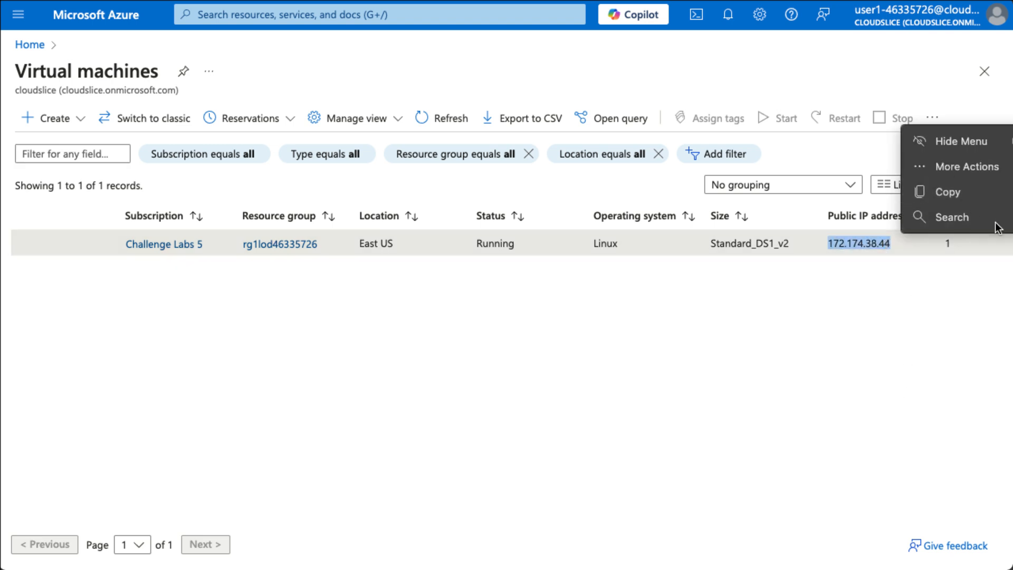
click(927, 194)
Open the copied address 172.174.38.44 in a new browser tab and continue to the site without a secure connection.
key(super+Tab)
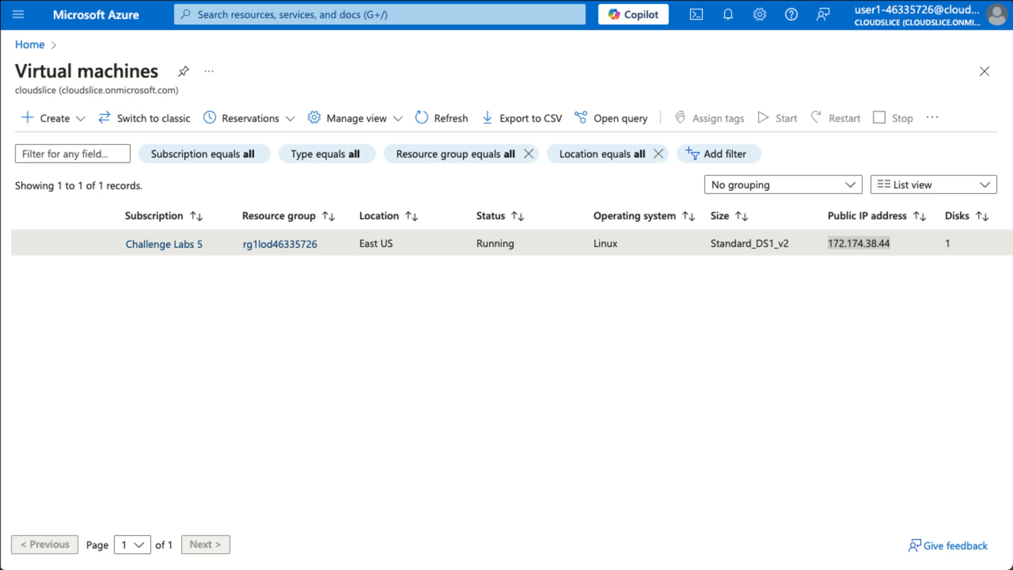
key(super+t)
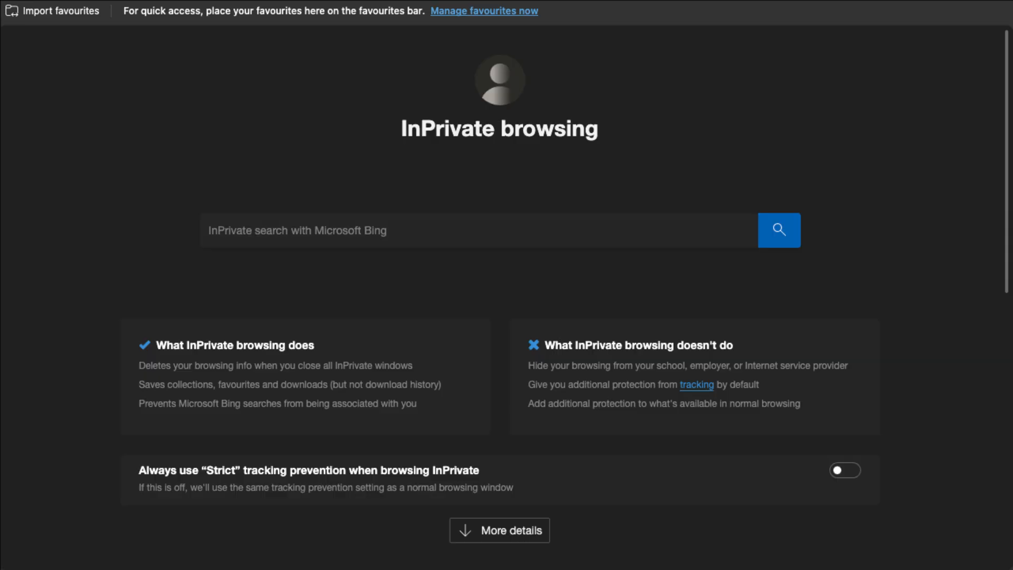
key(super+v)
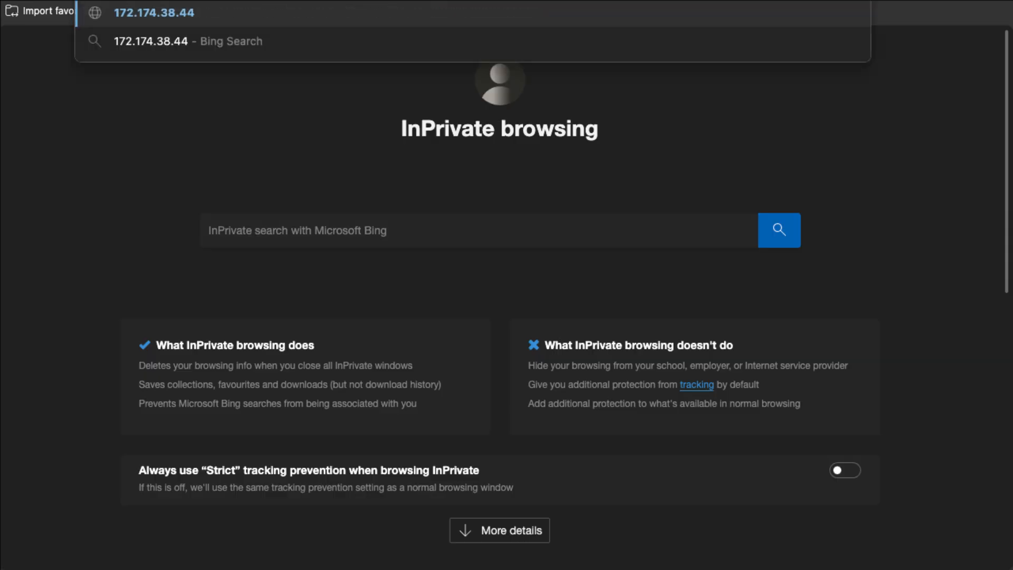
key(Return)
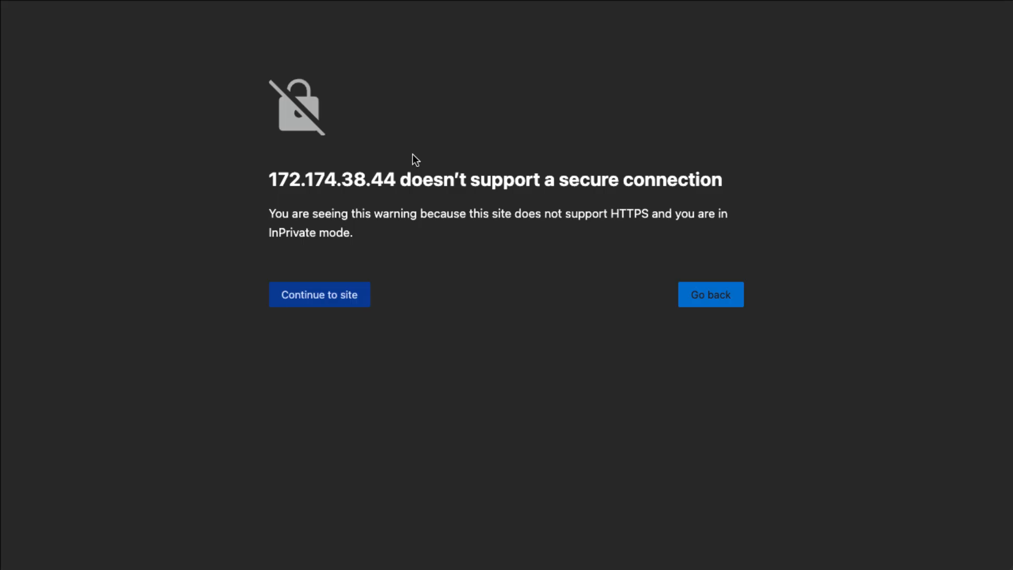
click(349, 293)
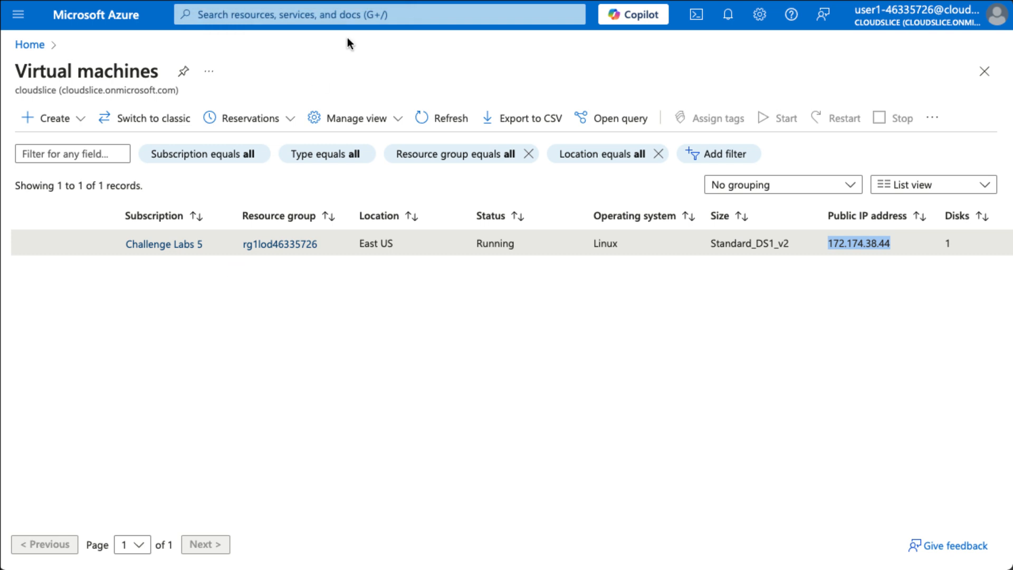
Select VM1 in the virtual machines list and stop it, confirming the operation.
scroll(169, 225, left, 3)
scroll(702, 446, left, 2)
scroll(701, 446, left, 3)
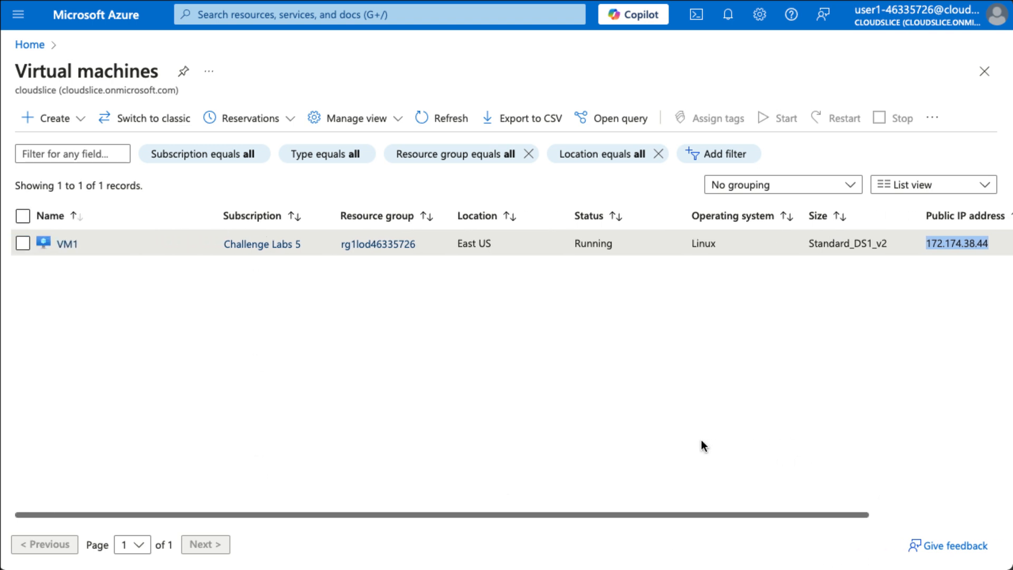
click(24, 244)
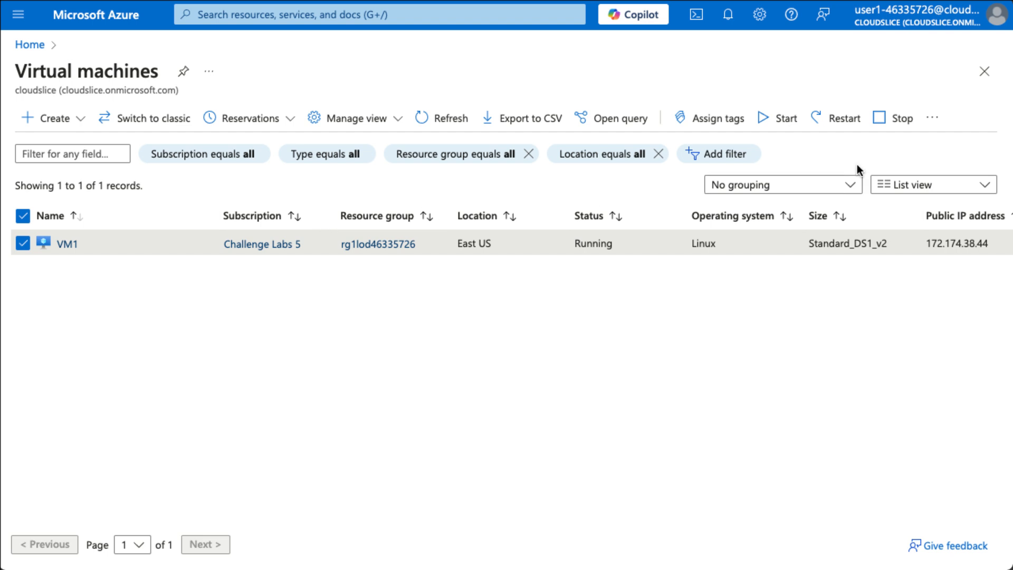
click(884, 126)
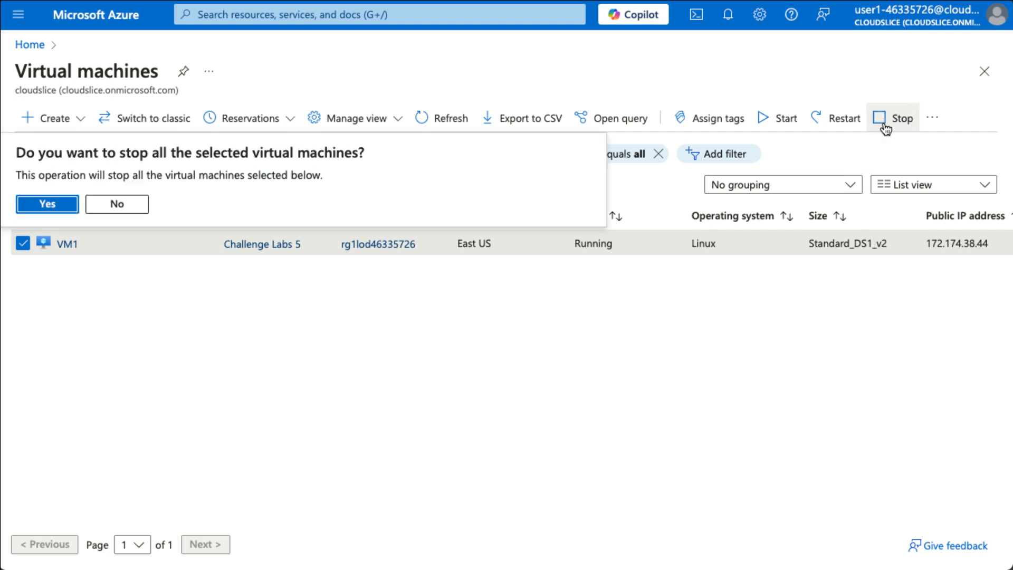
click(66, 206)
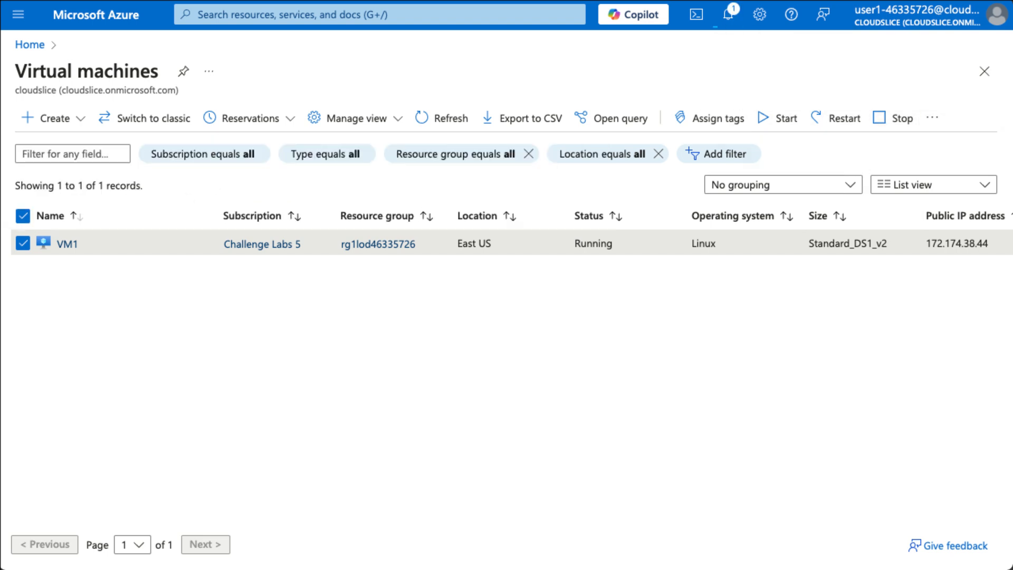
Check the notification for the stop command and refresh the virtual machines list to update VM1's status.
click(728, 24)
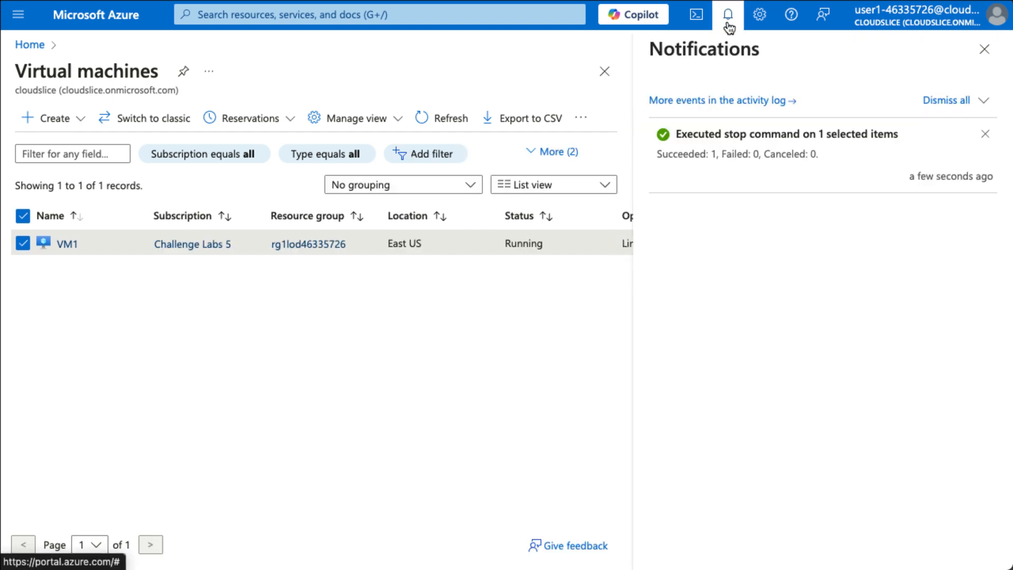
click(728, 24)
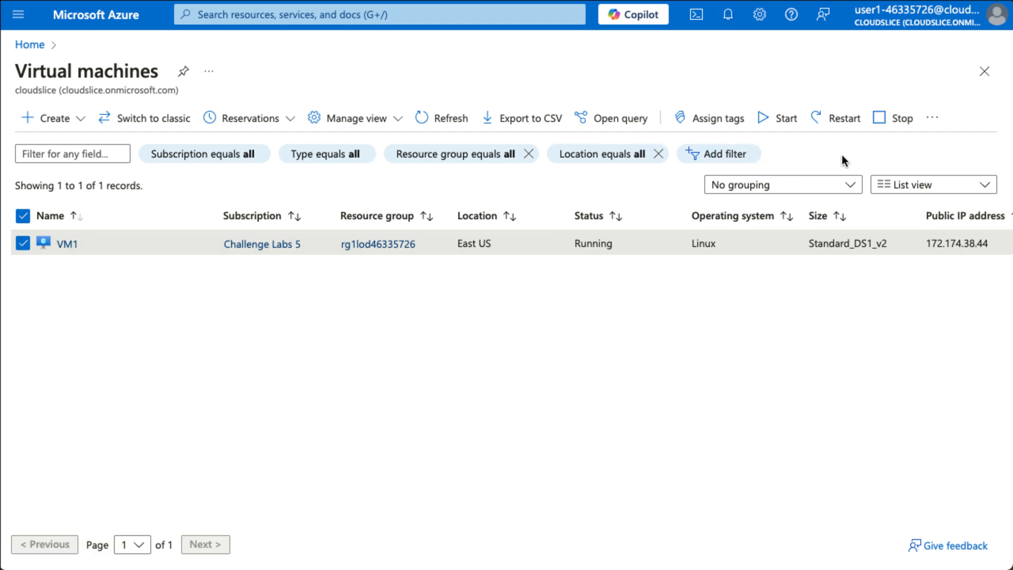
click(455, 120)
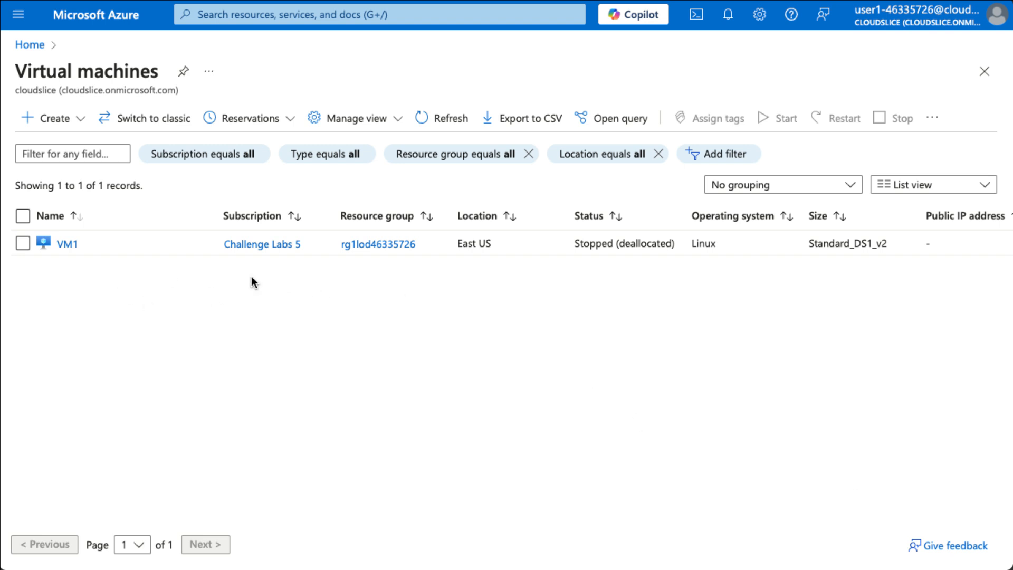
Open VM1's details, go to its disks, and open the OS disk's overview, dismissing the service menu notices.
click(72, 245)
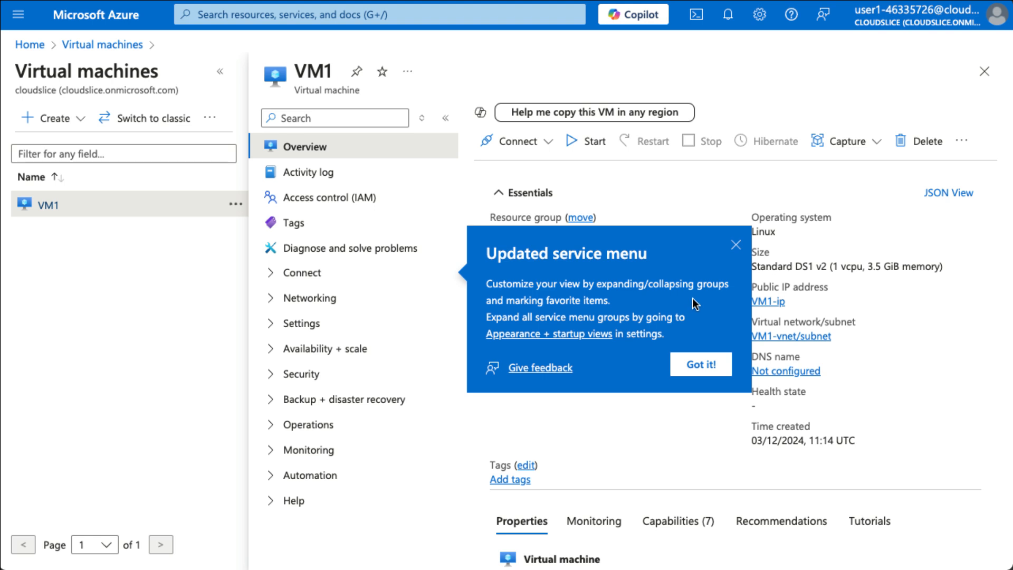
click(737, 245)
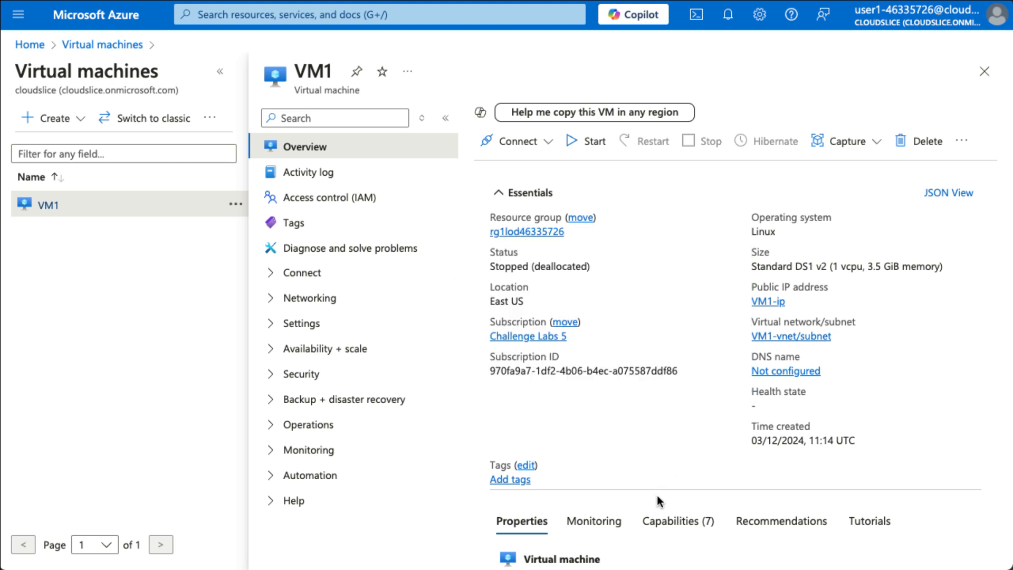
scroll(657, 495, down, 5)
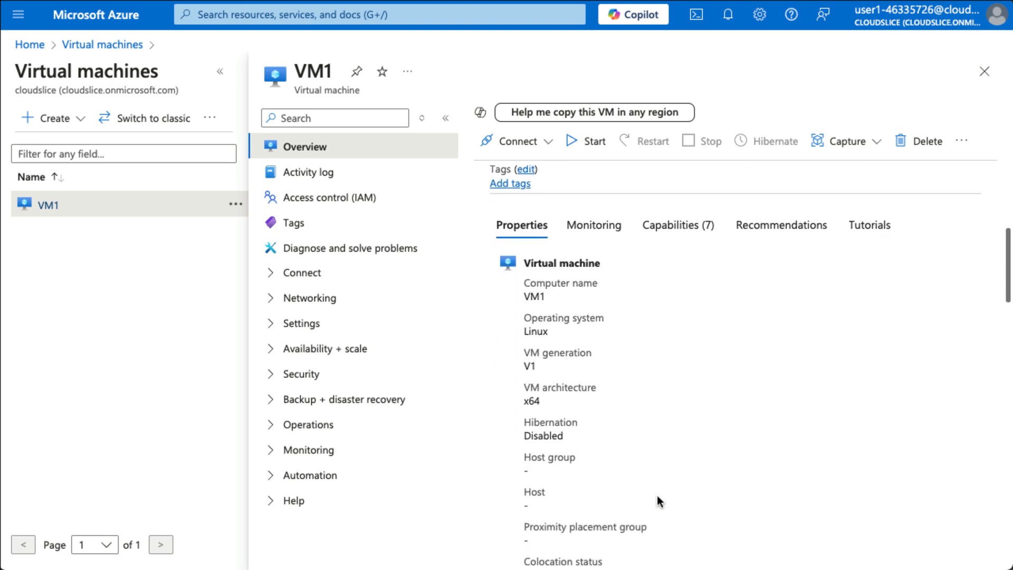
scroll(657, 495, down, 5)
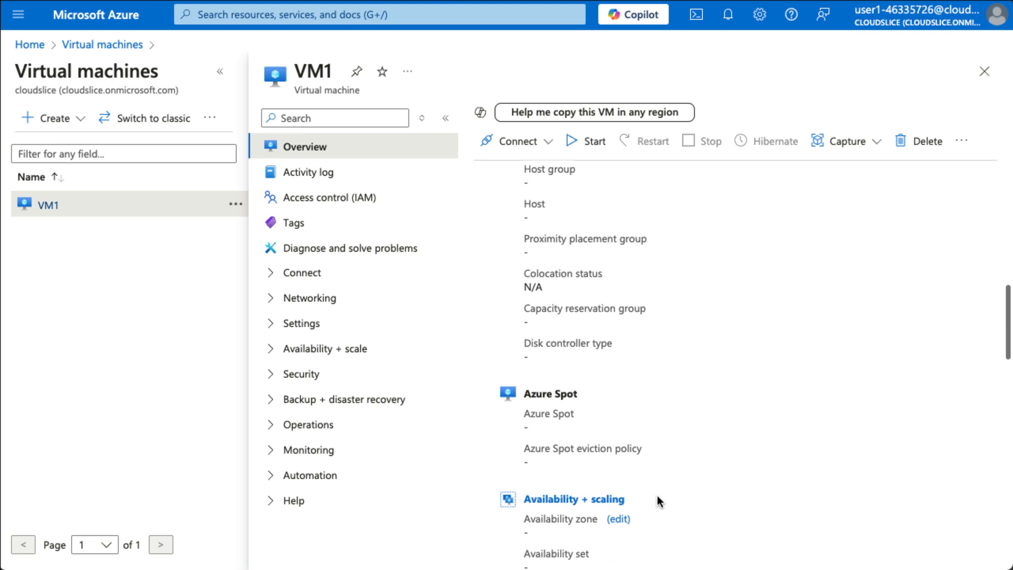
scroll(657, 495, down, 5)
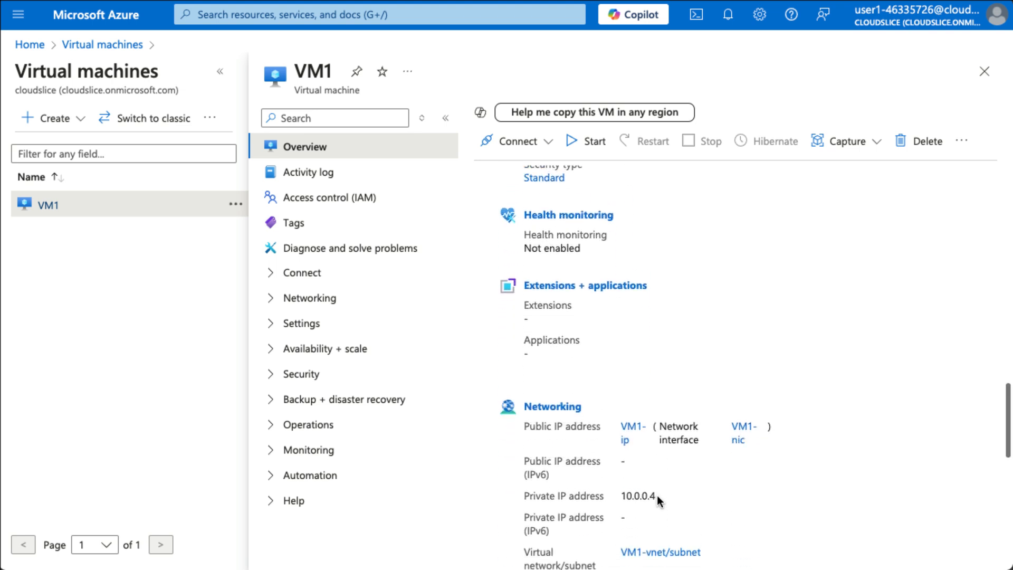
scroll(657, 496, down, 5)
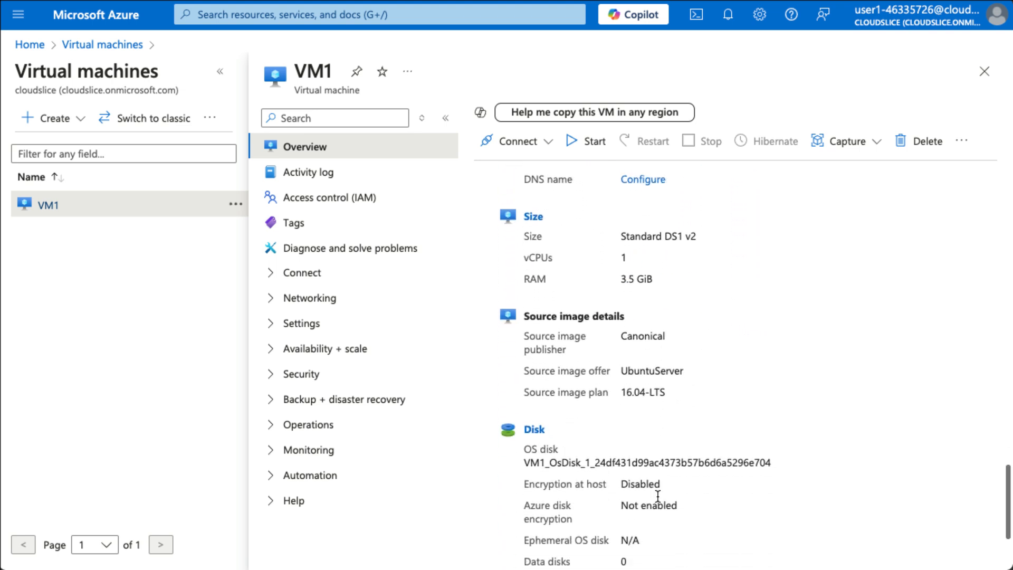
scroll(657, 495, down, 2)
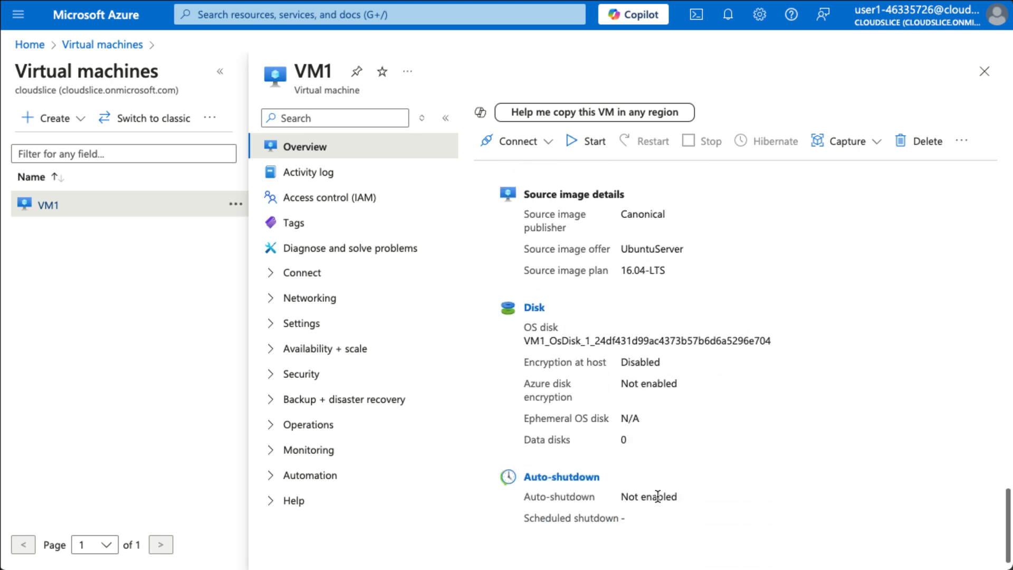
click(538, 311)
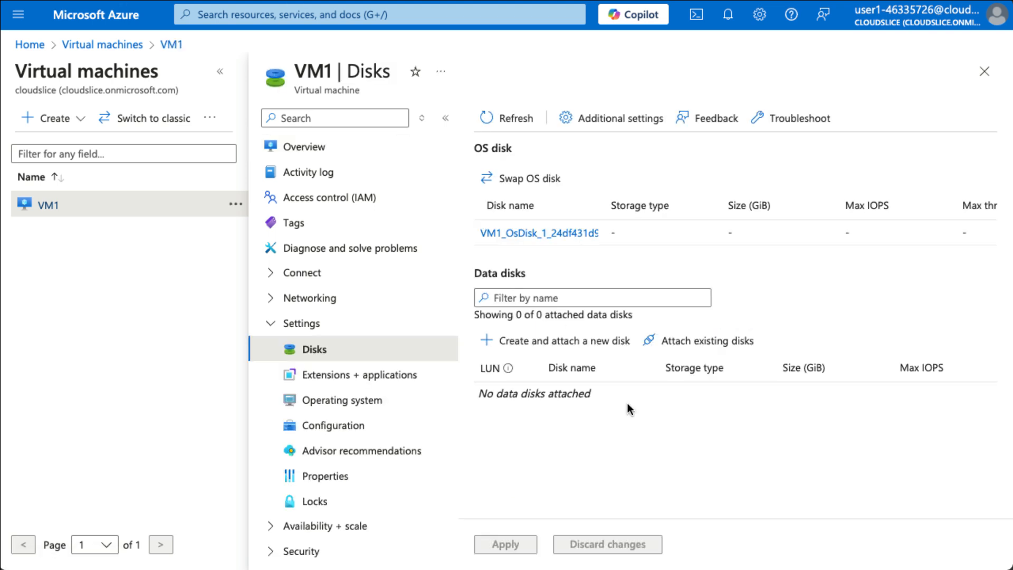
click(565, 233)
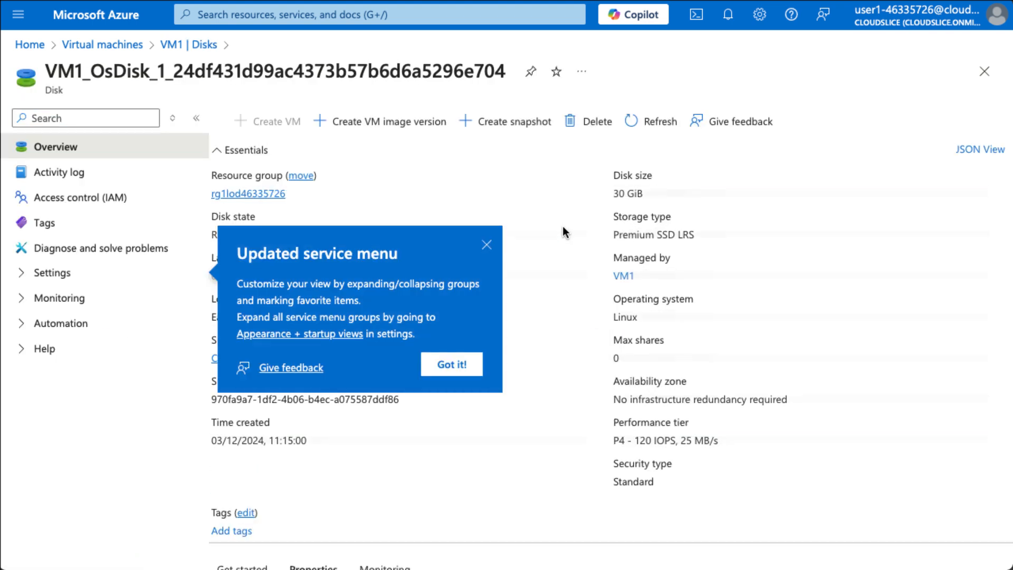
click(486, 244)
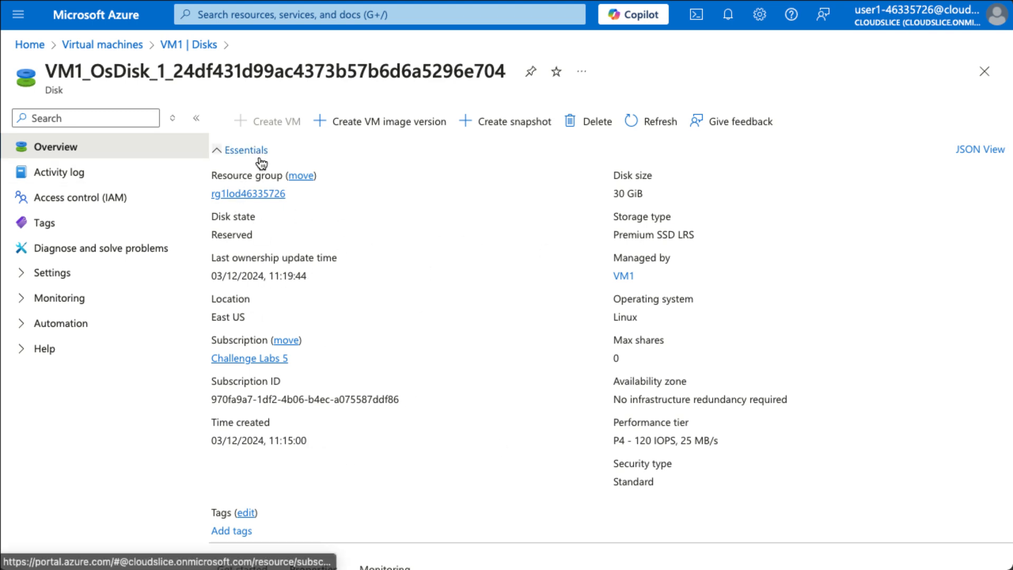
Create an incremental snapshot of the OS disk named snapshot-46335726 in resource group rg1lod46335726.
click(512, 131)
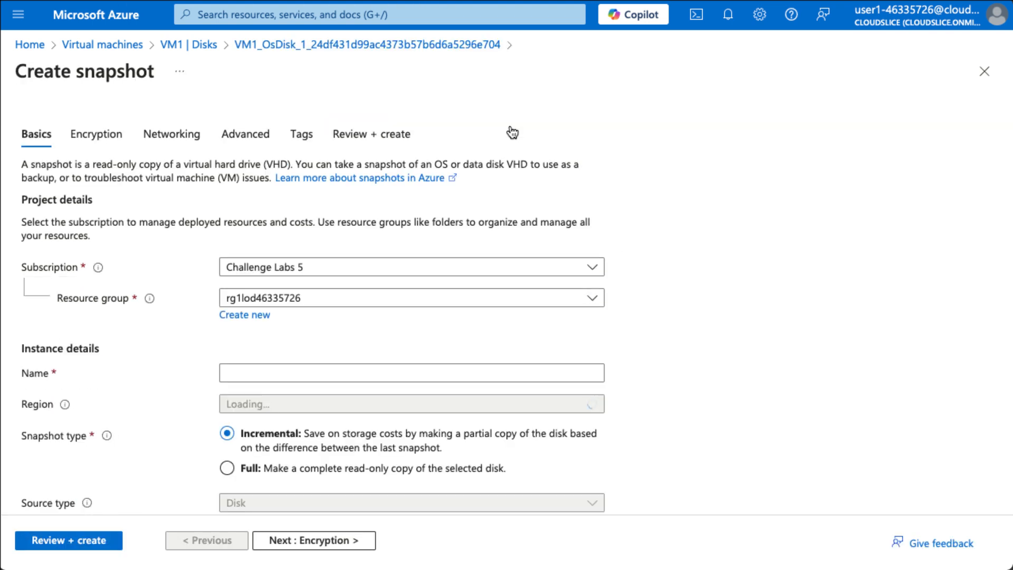
scroll(728, 357, down, 3)
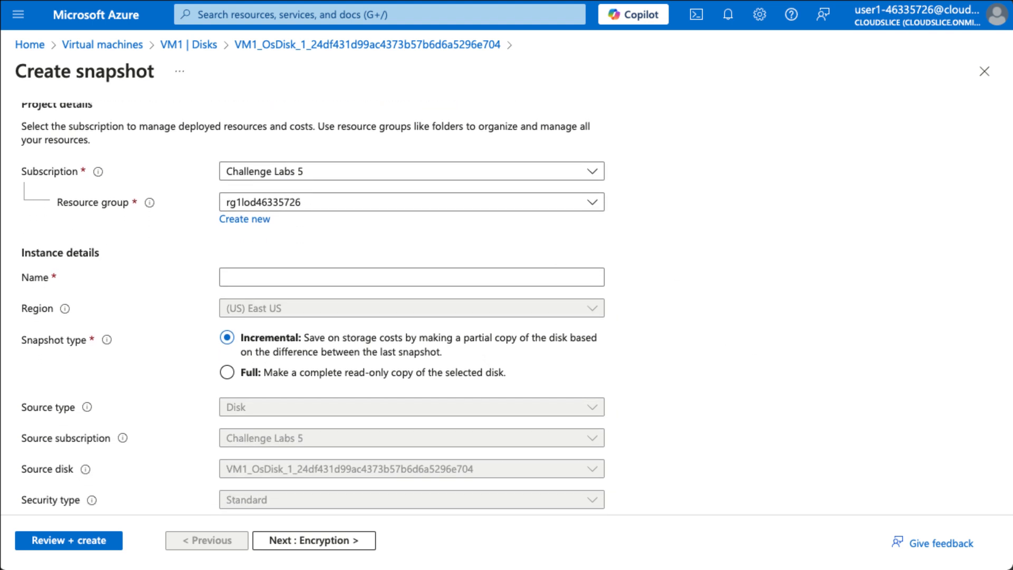
click(305, 278)
text(snapshot-46335726)
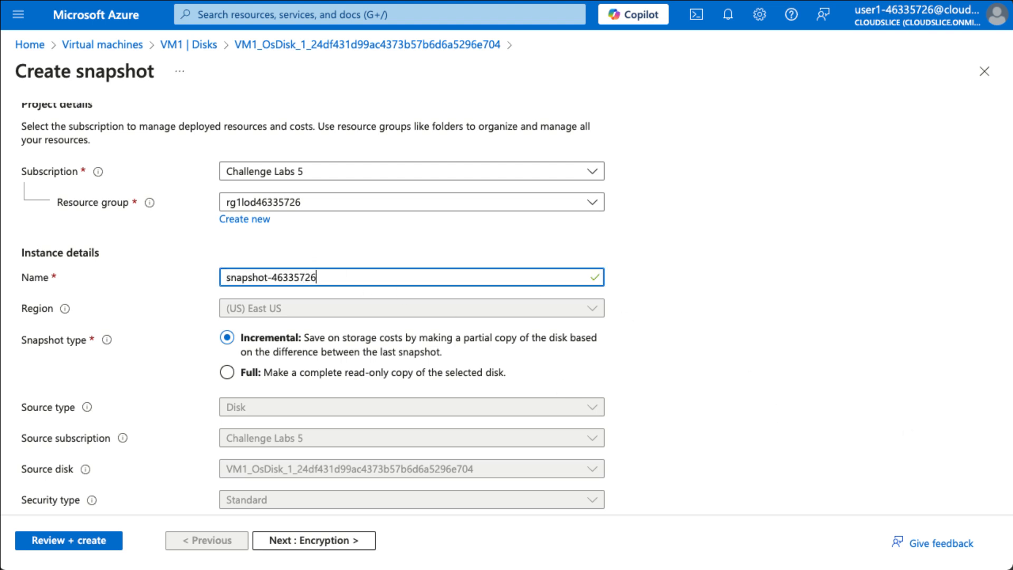
scroll(542, 471, down, 3)
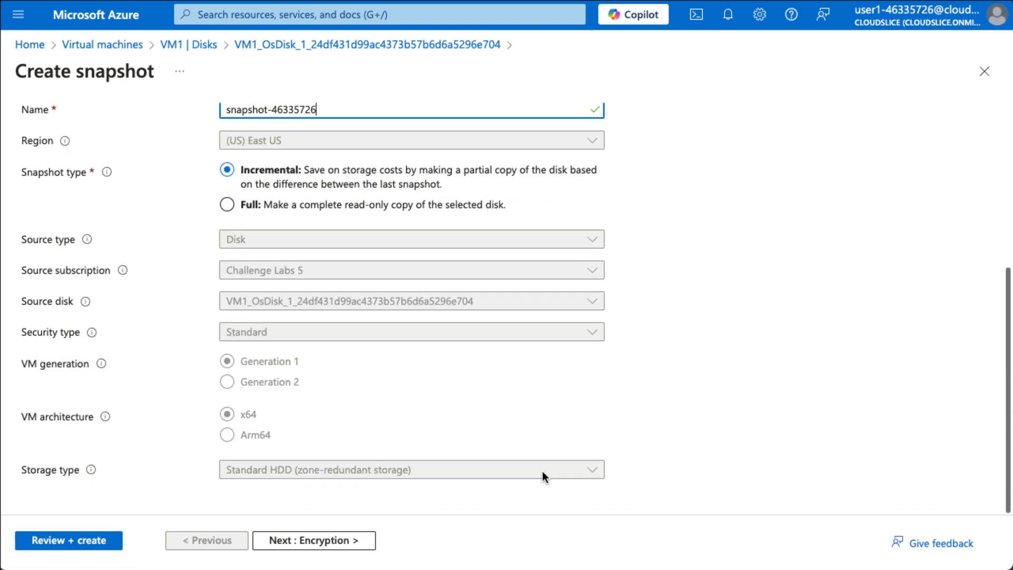
click(97, 537)
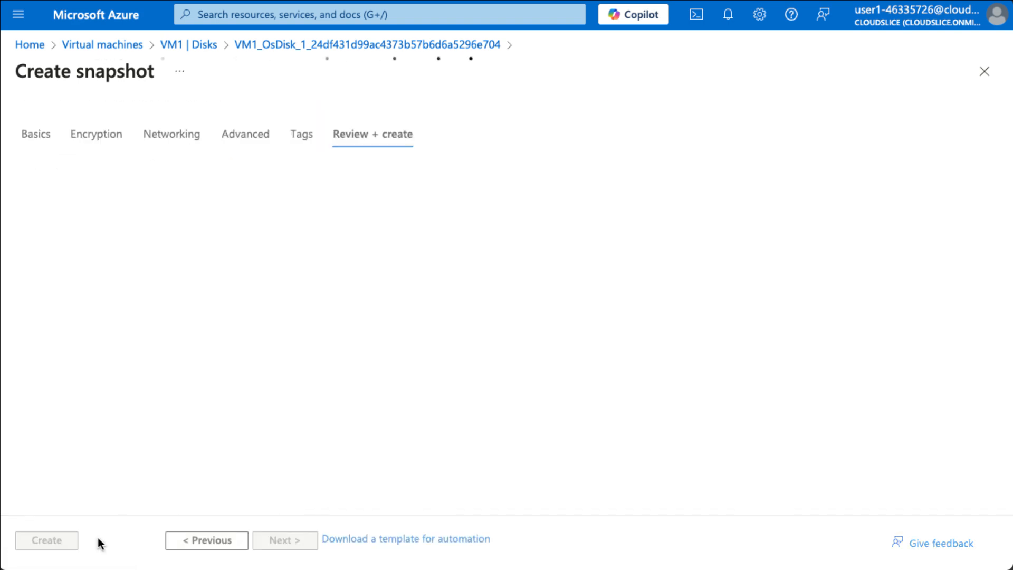
click(77, 540)
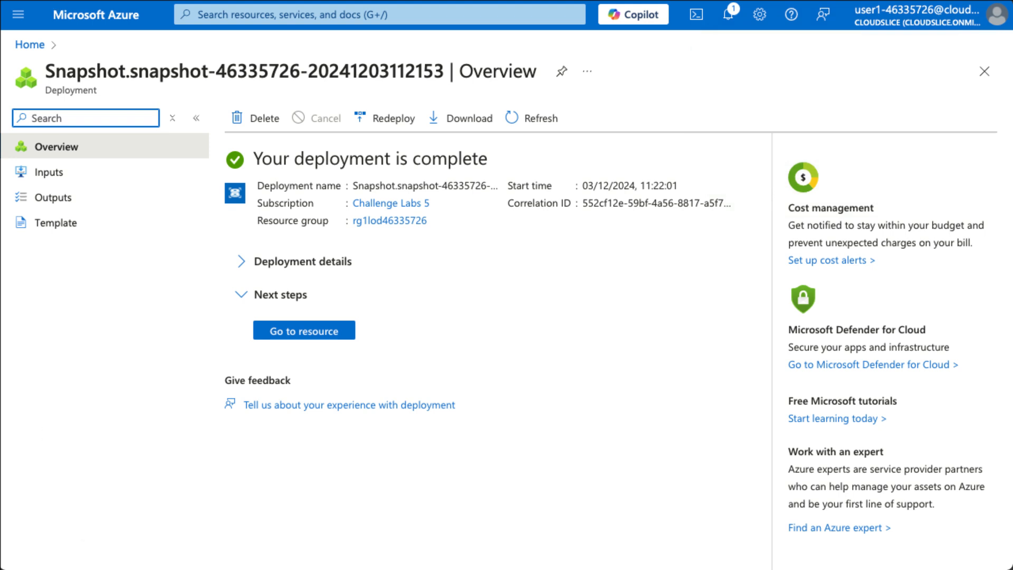
Return to VM1's overview page through the browser history and dismiss the updated service menu notice.
right_click(13, 0)
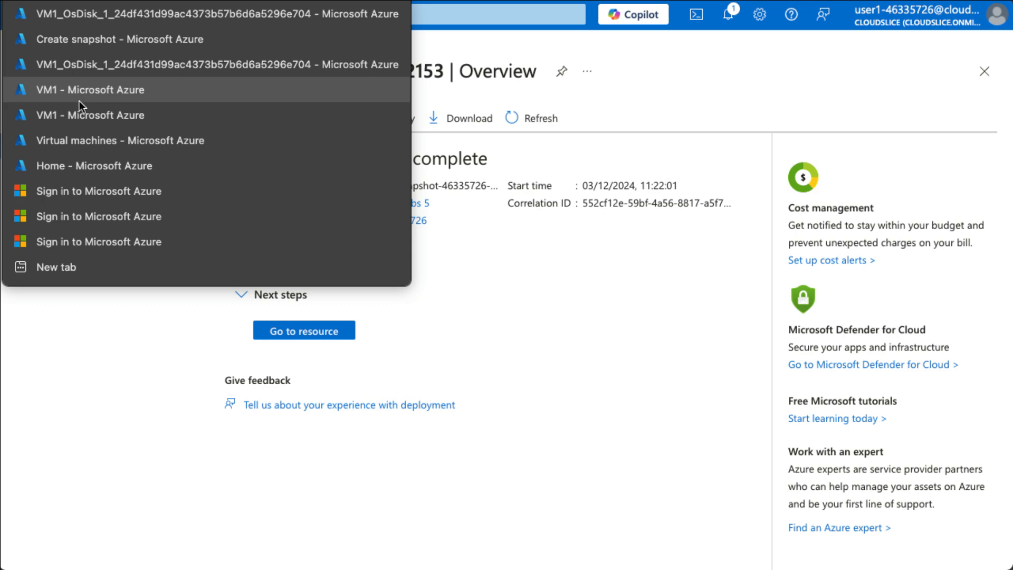
click(83, 118)
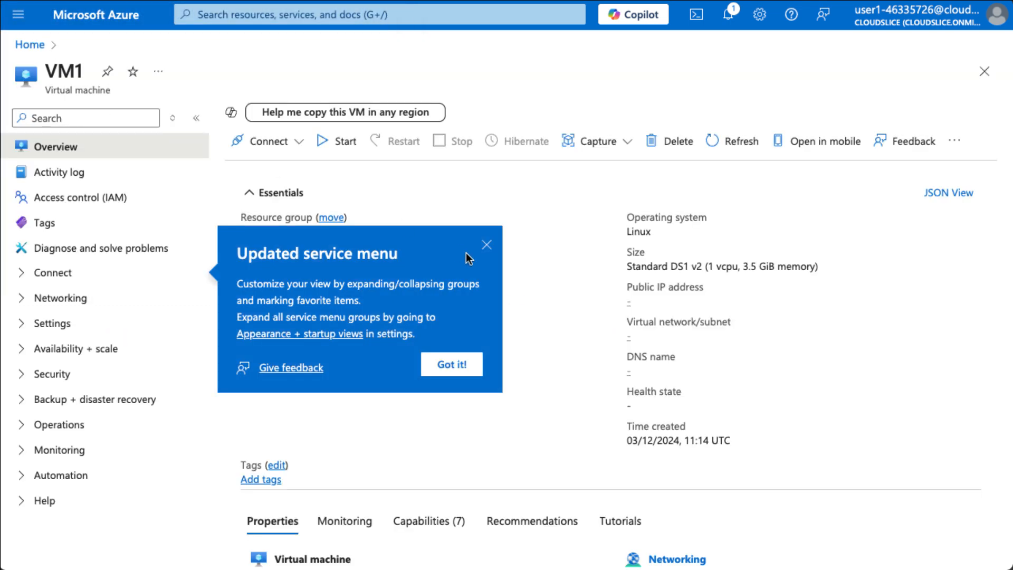
click(486, 245)
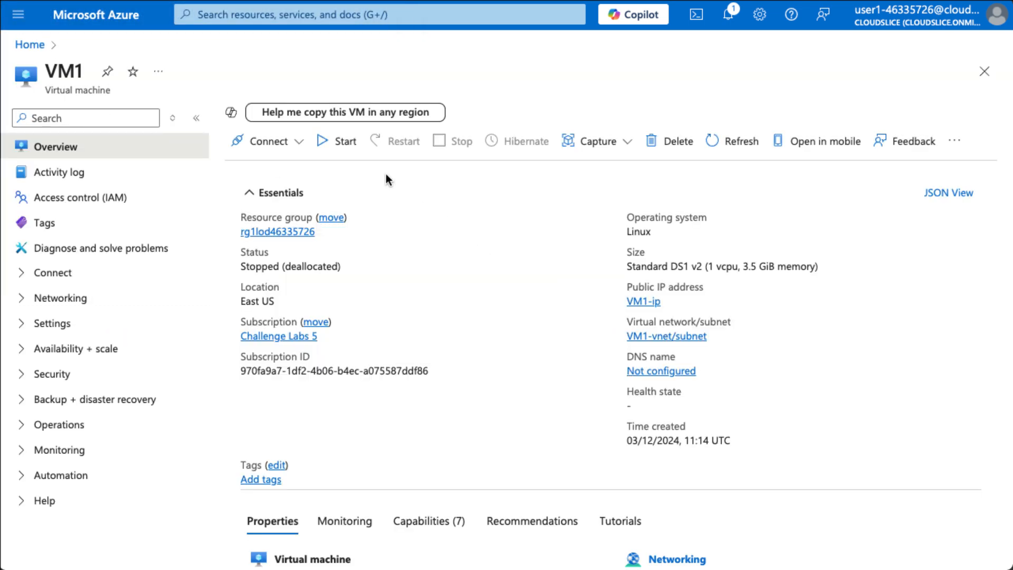
Start VM1, and open the snapshot-46335726 resource through its deployment notification.
click(344, 145)
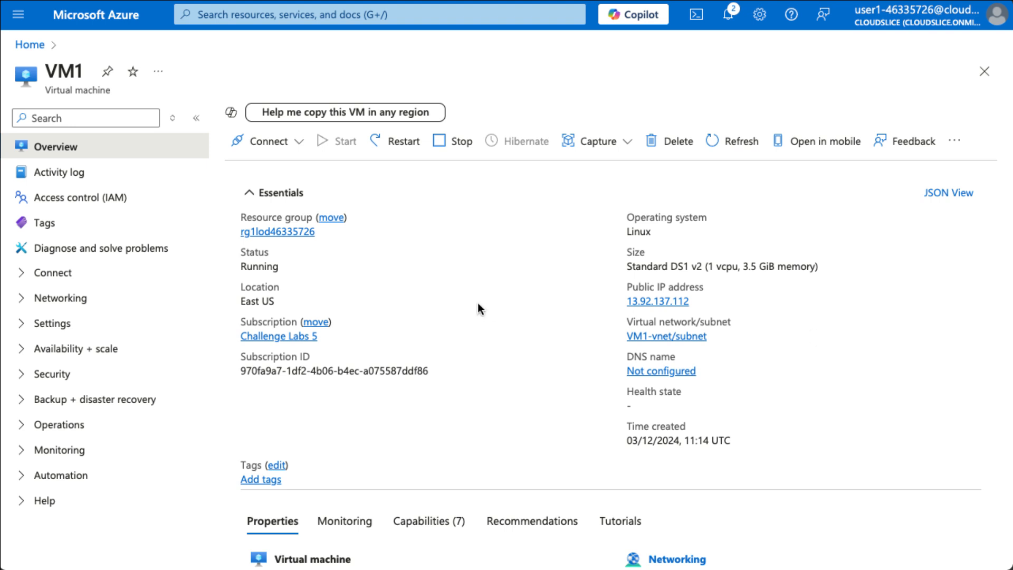
click(728, 24)
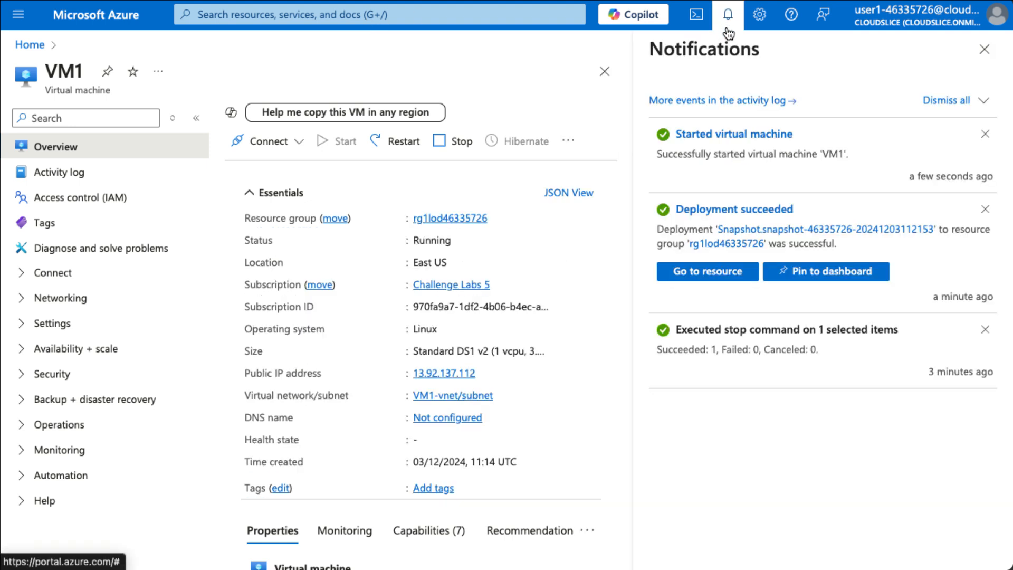
click(799, 235)
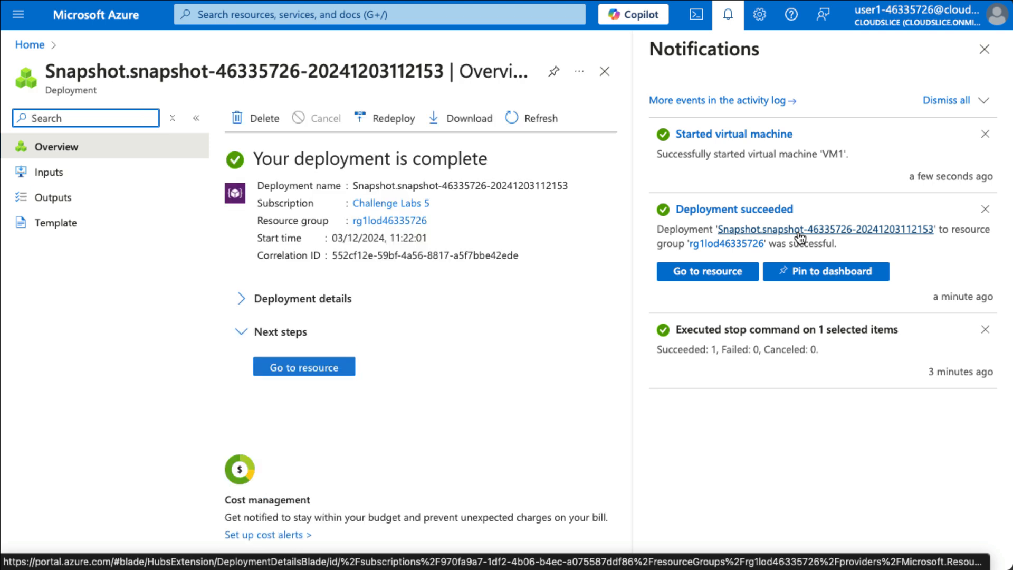
click(313, 370)
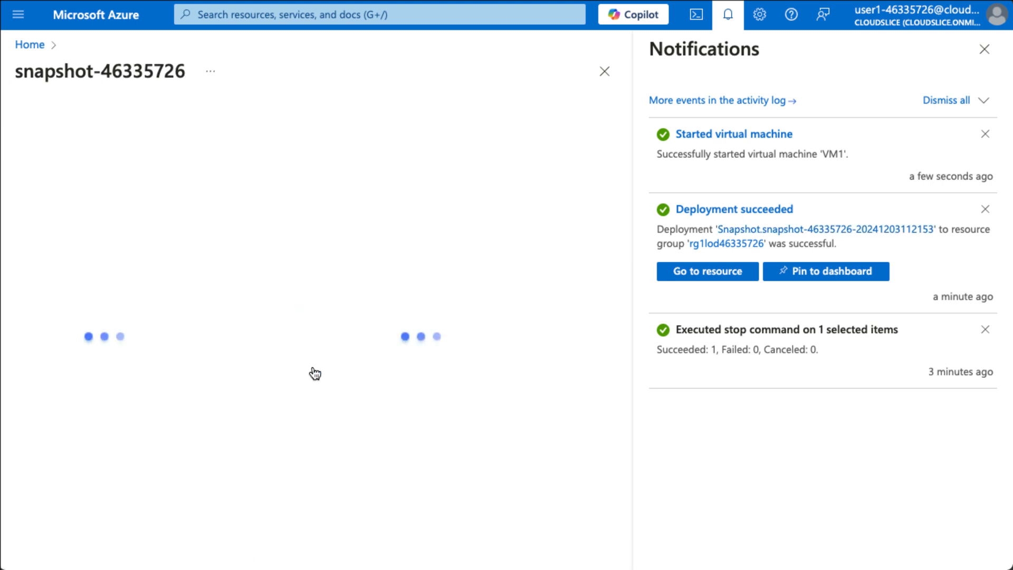
click(730, 16)
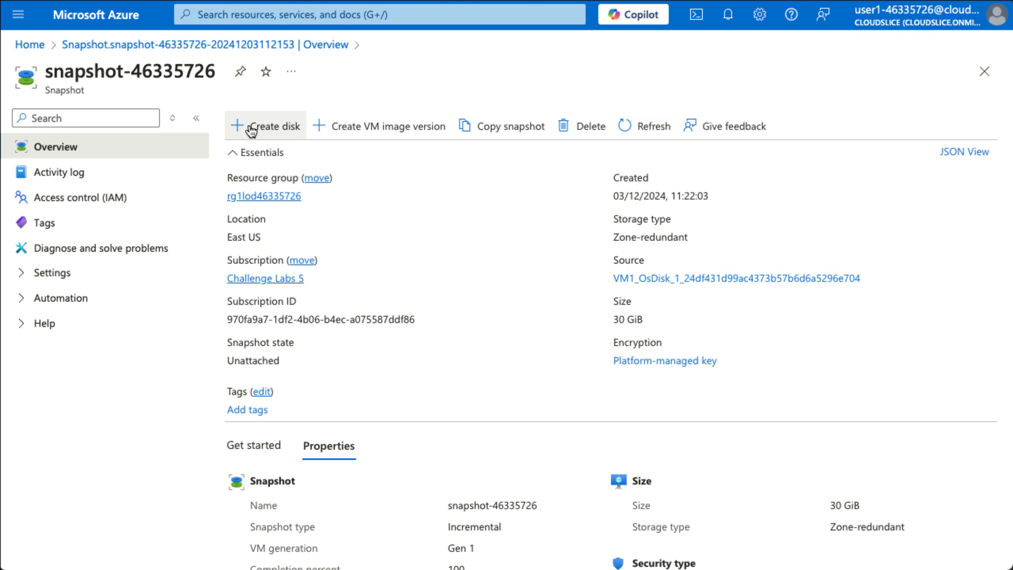
Create a managed disk named VM2_OsDisk_1_46335726 from the snapshot, keeping the other settings at their defaults.
click(251, 130)
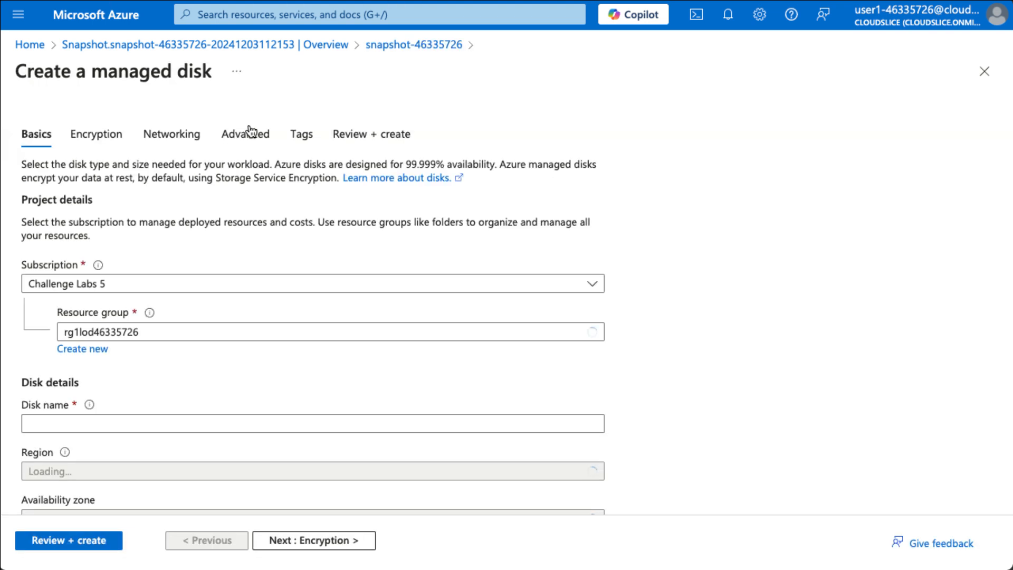
scroll(680, 392, down, 2)
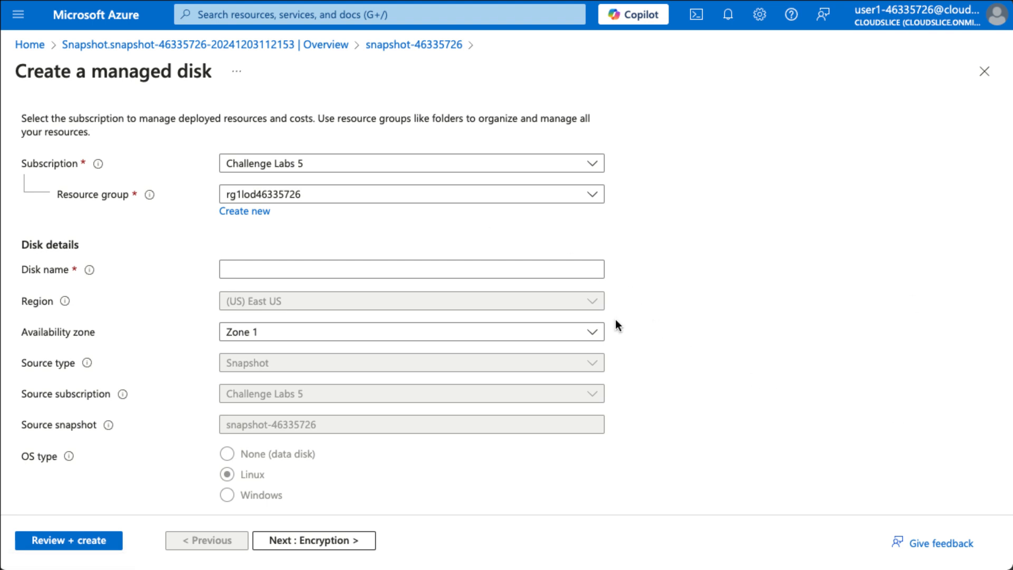
click(319, 269)
text(VM2_OsDisk_1_46335726)
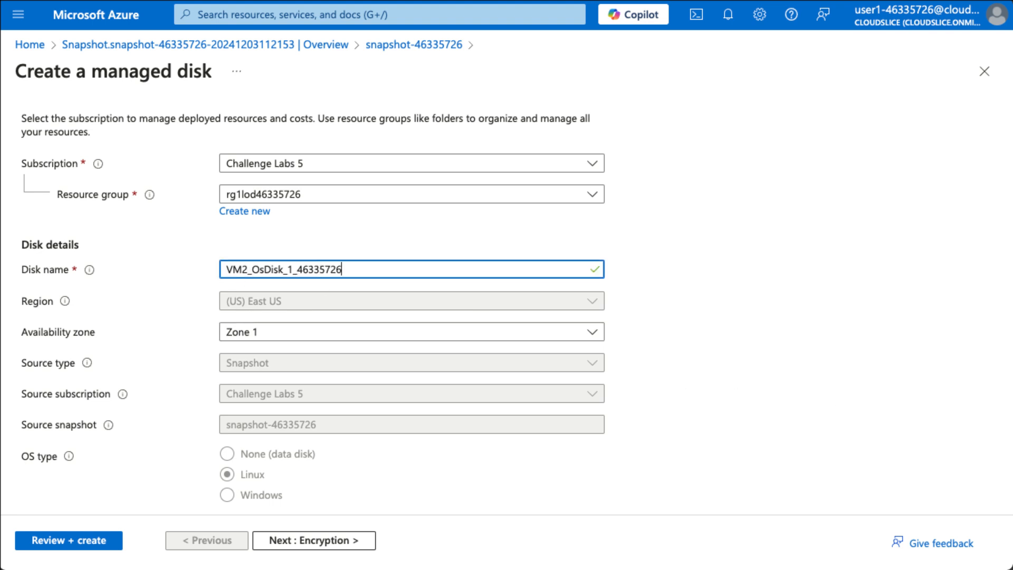
scroll(587, 499, down, 3)
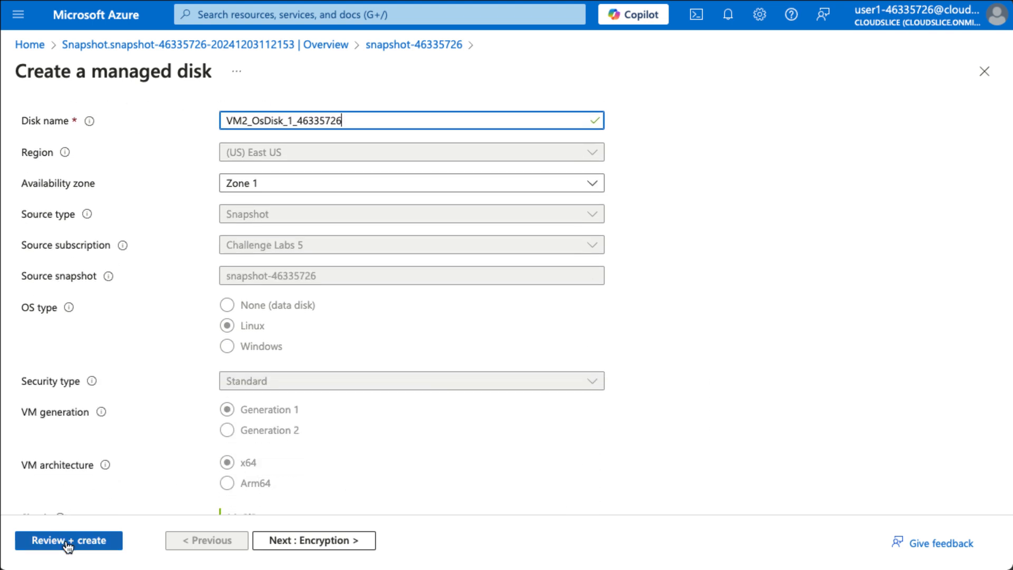
click(68, 542)
click(69, 543)
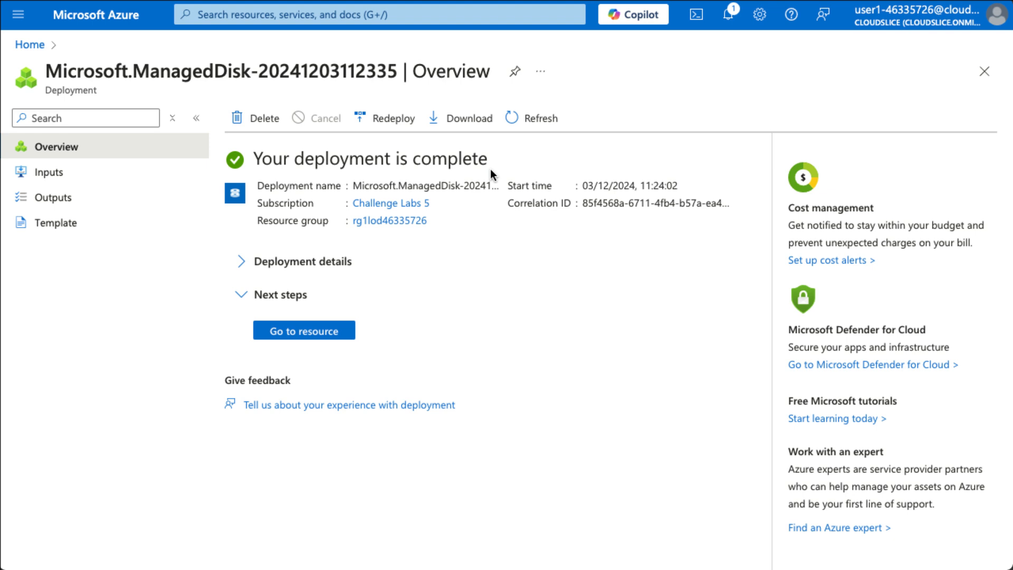
Open the newly deployed disk and begin creating a virtual machine from it with the name VM2.
click(326, 335)
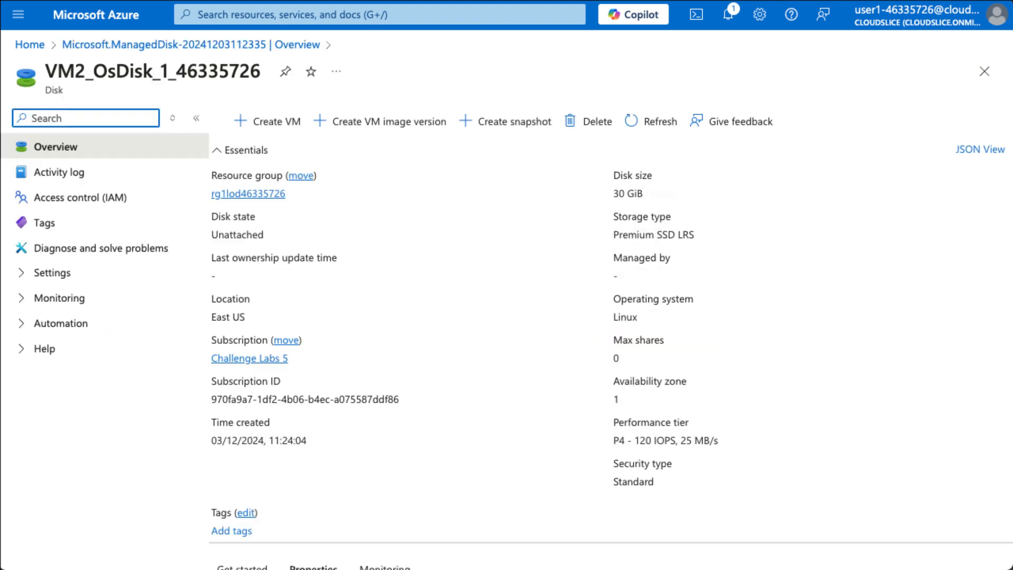
click(275, 127)
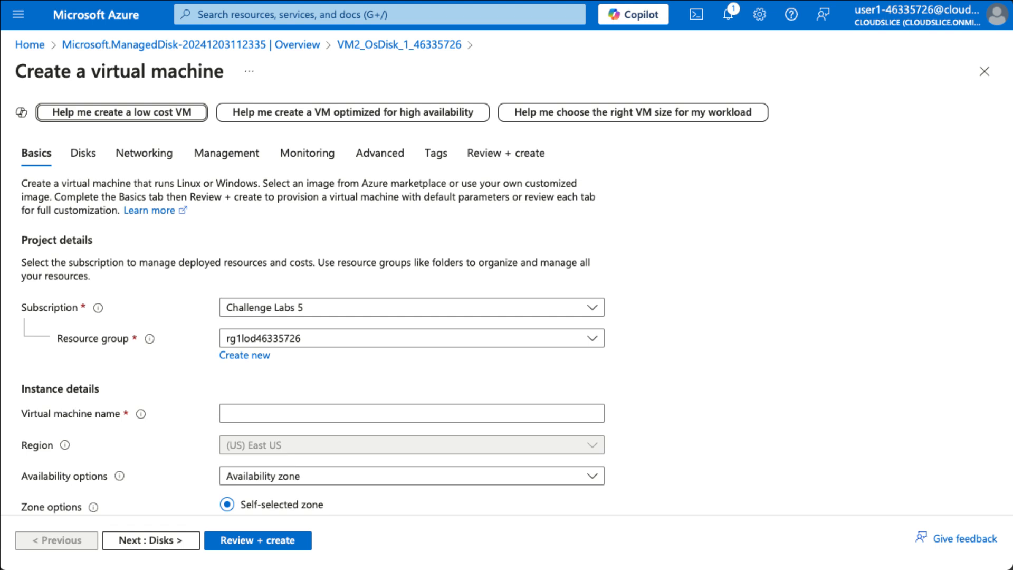
click(285, 412)
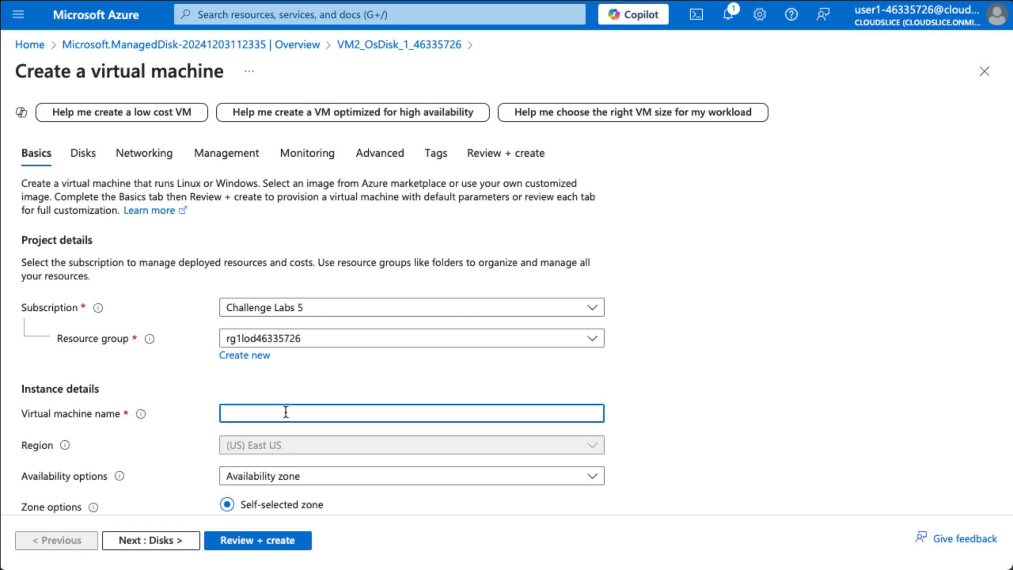
text(VM2)
Set the new virtual machine's availability options to No infrastructure redundancy required.
scroll(789, 440, down, 3)
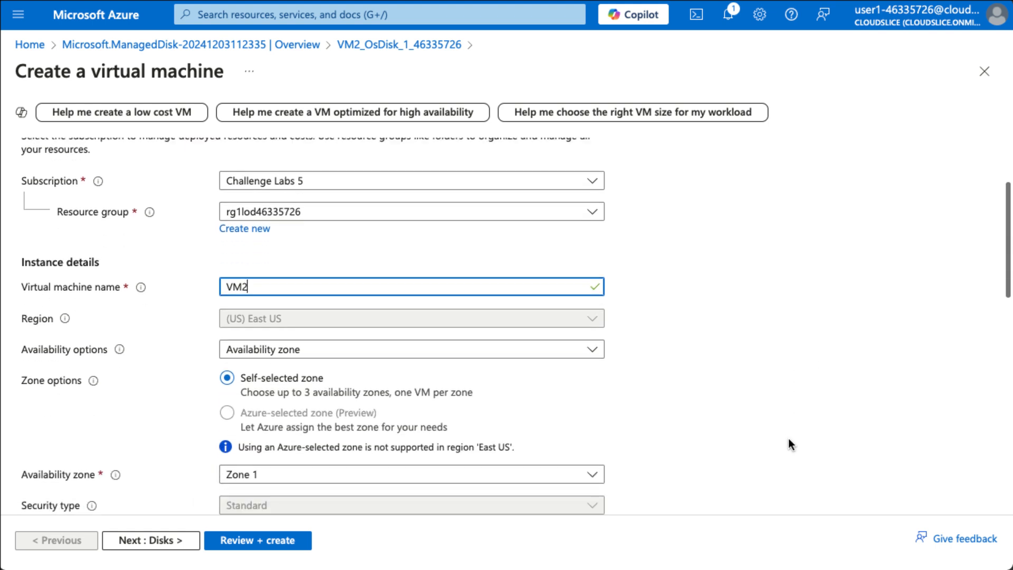
scroll(789, 438, down, 1)
click(378, 339)
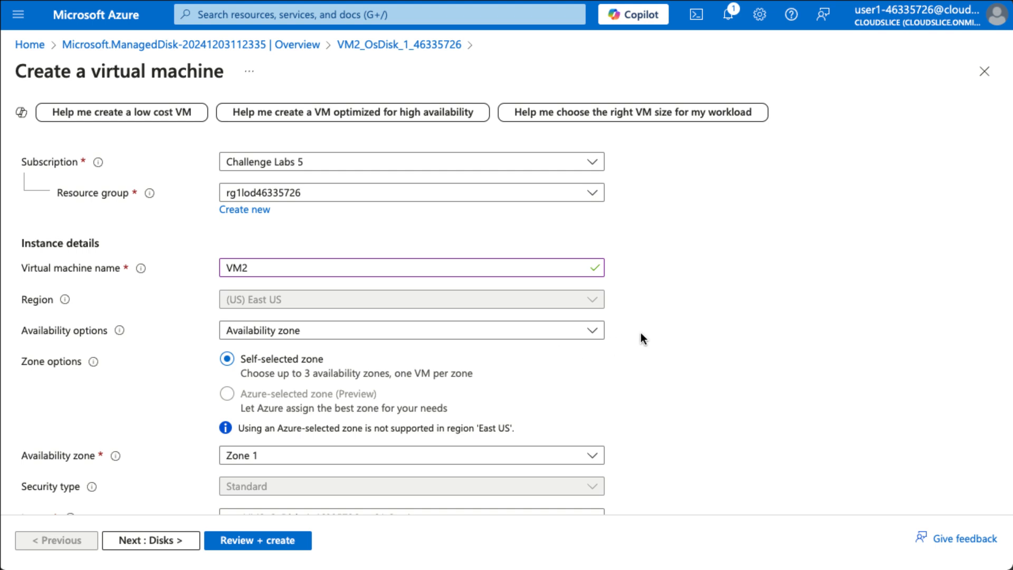
scroll(372, 368, down, 1)
scroll(373, 368, up, 1)
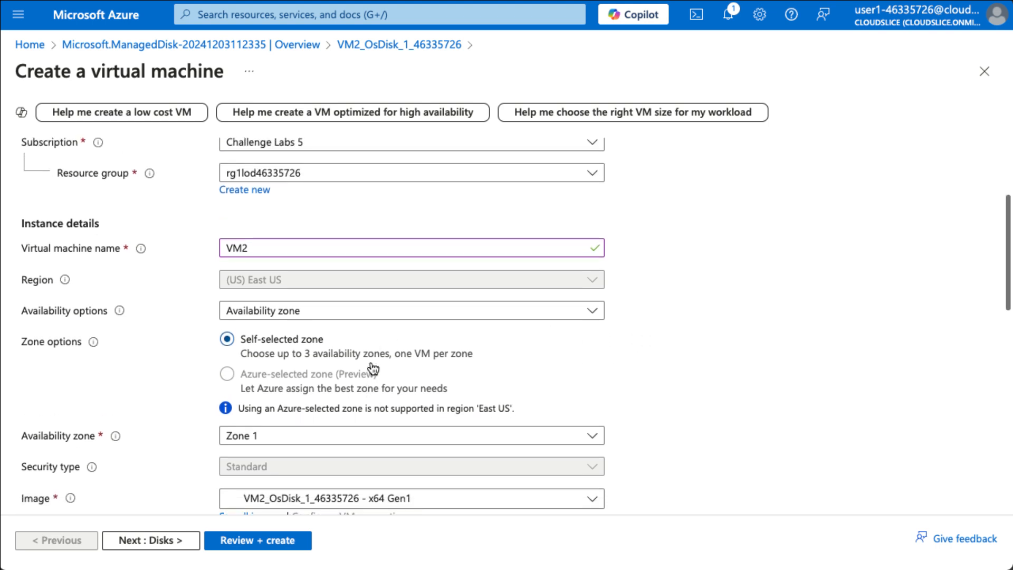
click(403, 314)
click(386, 328)
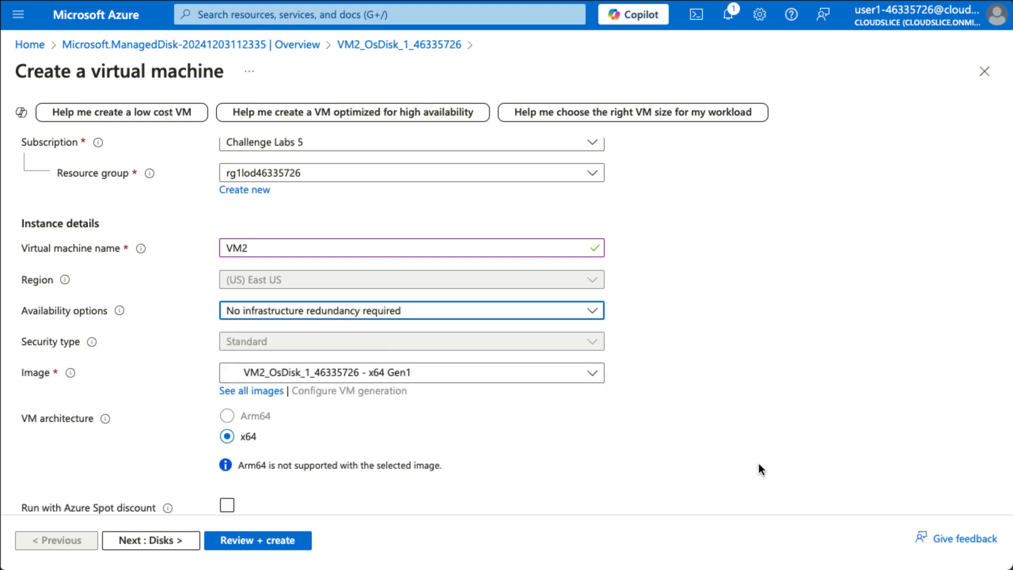
Choose the DS1_v2 size for VM2 from the full list of VM sizes.
scroll(828, 467, down, 4)
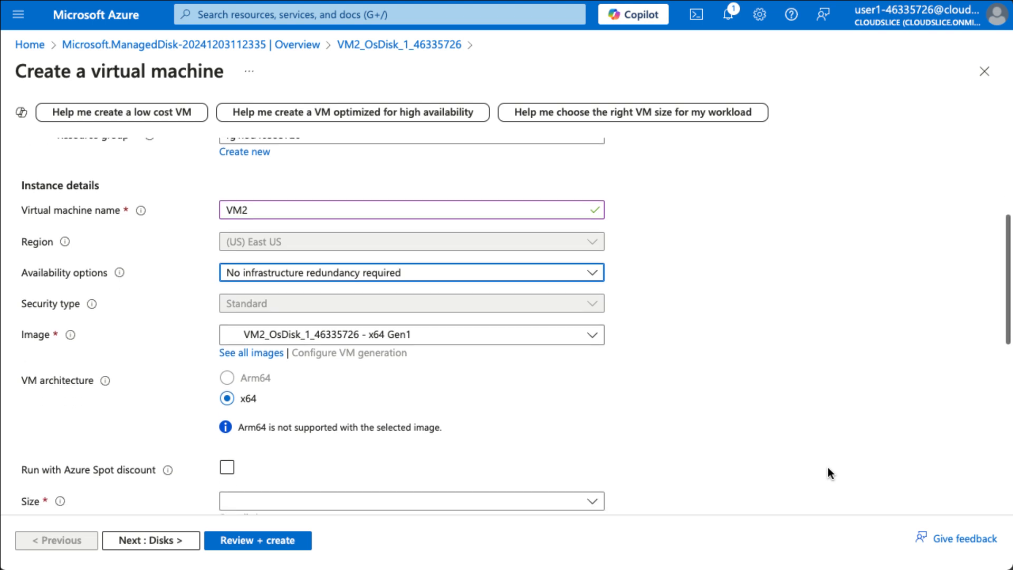
click(454, 340)
click(251, 387)
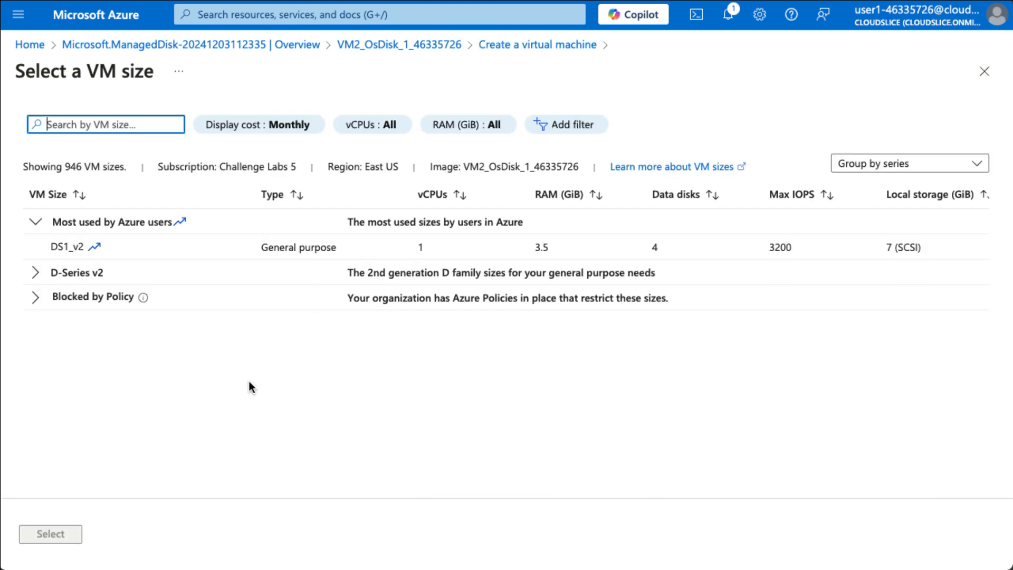
click(77, 252)
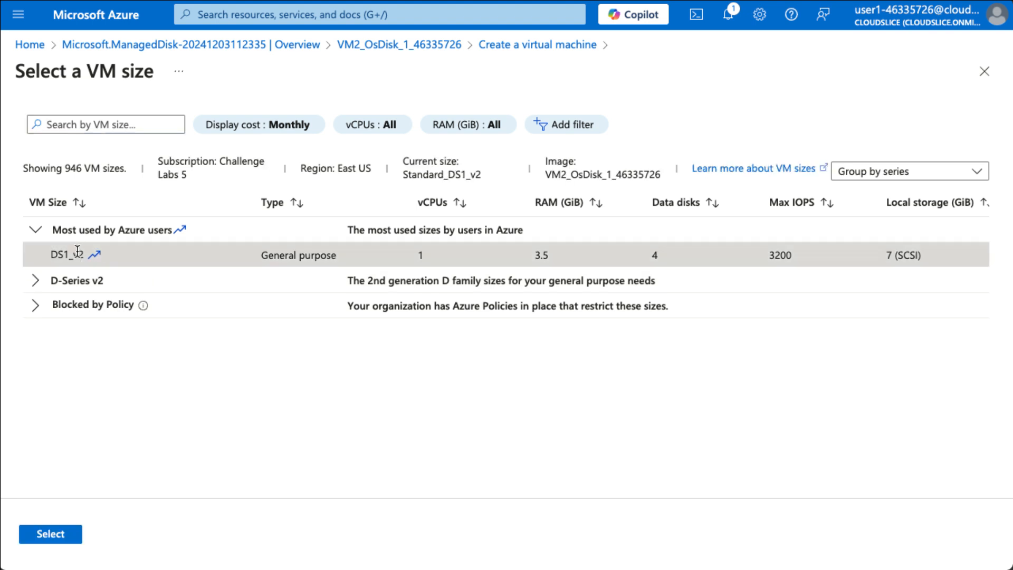
click(46, 532)
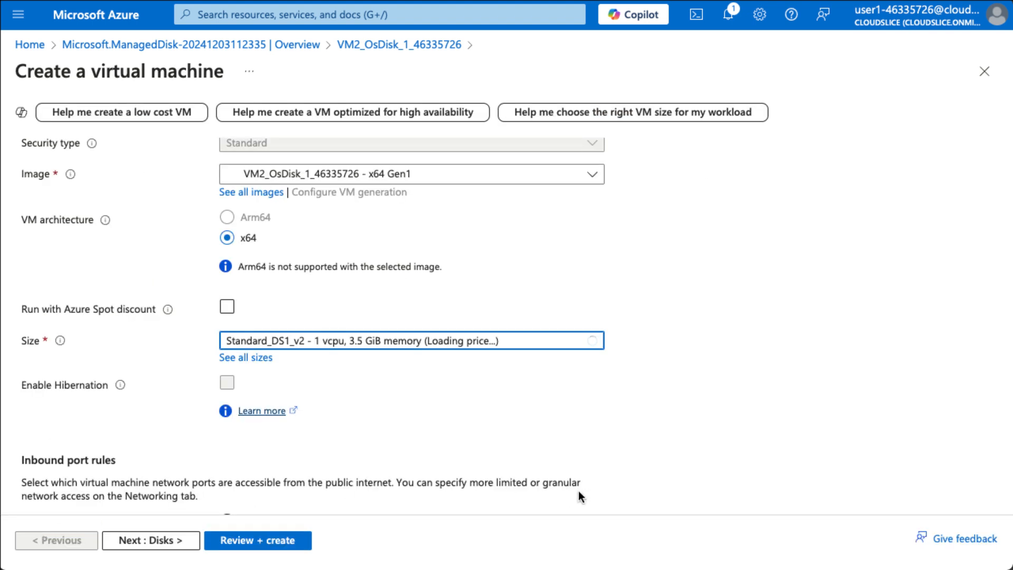
Add HTTP (80) to VM2's allowed public inbound ports alongside SSH (22).
scroll(673, 455, down, 3)
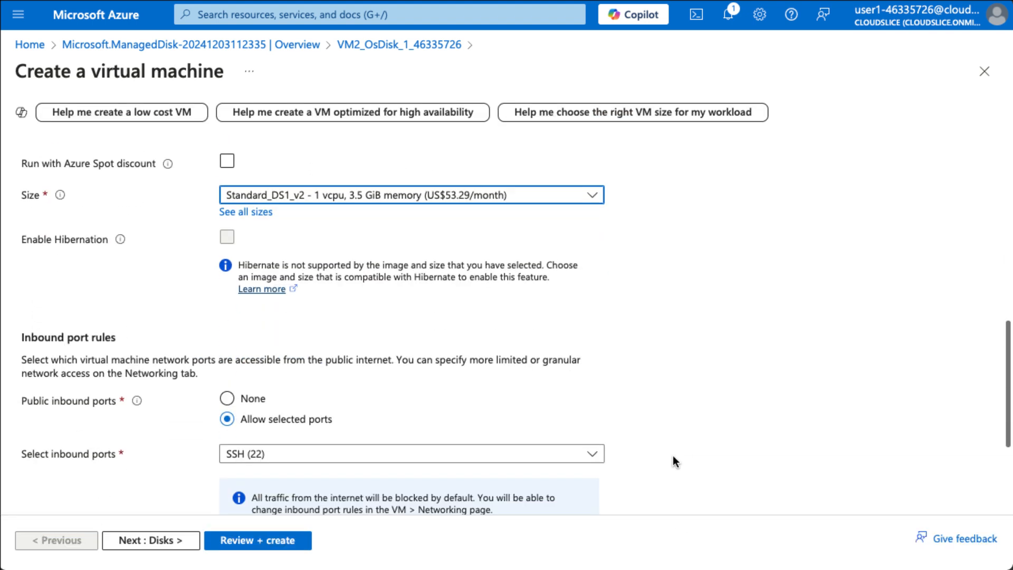
scroll(673, 455, down, 3)
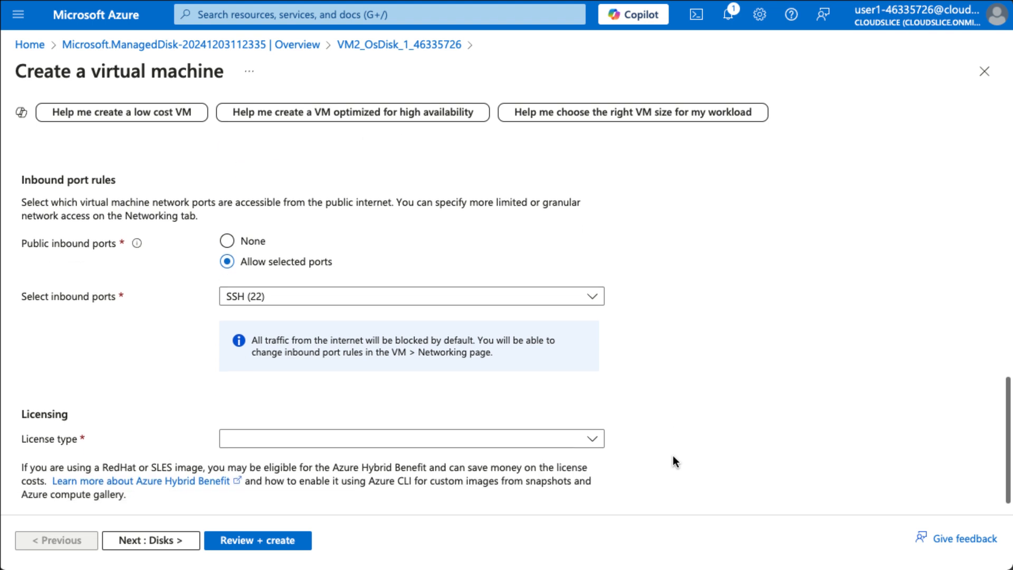
click(324, 299)
click(249, 313)
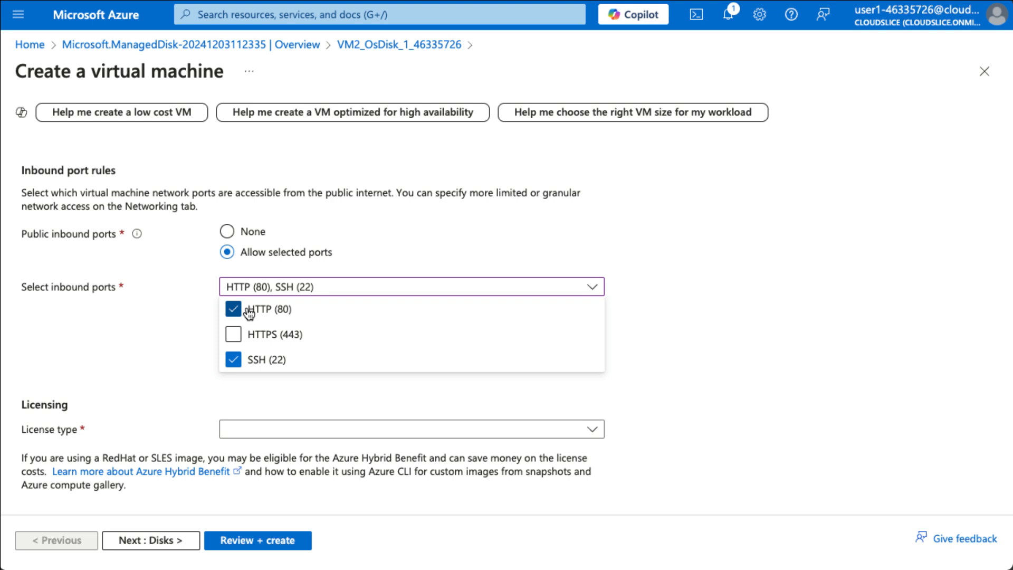
click(612, 302)
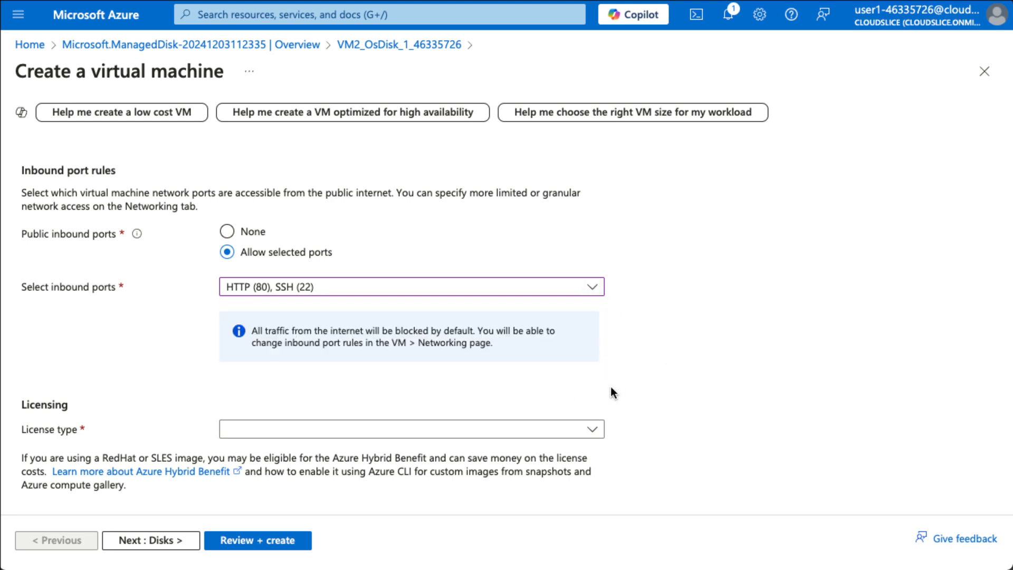
scroll(610, 392, down, 1)
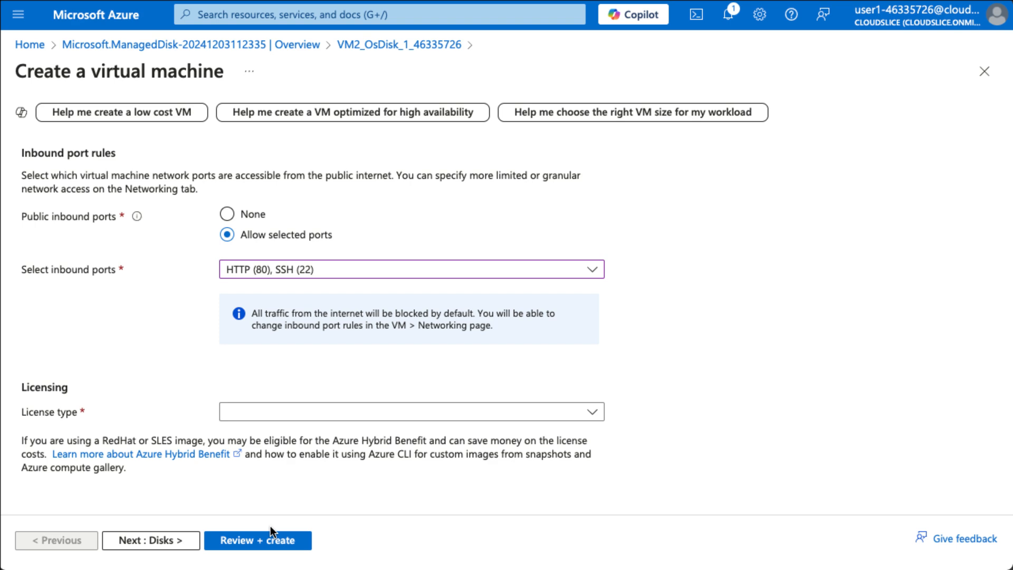
Disable boot diagnostics in VM2's monitoring options, and review and create the virtual machine.
scroll(171, 420, up, 15)
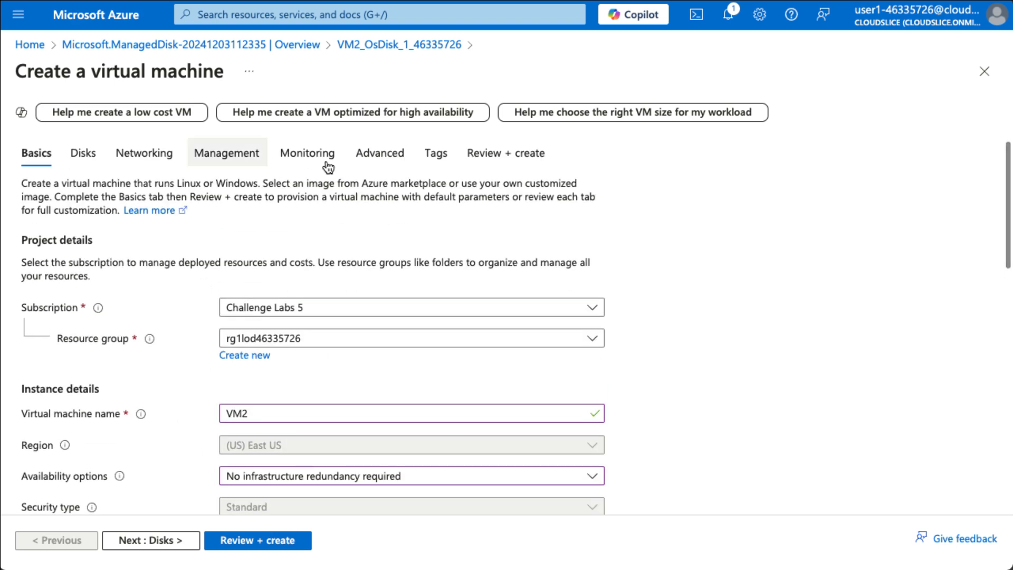
click(309, 161)
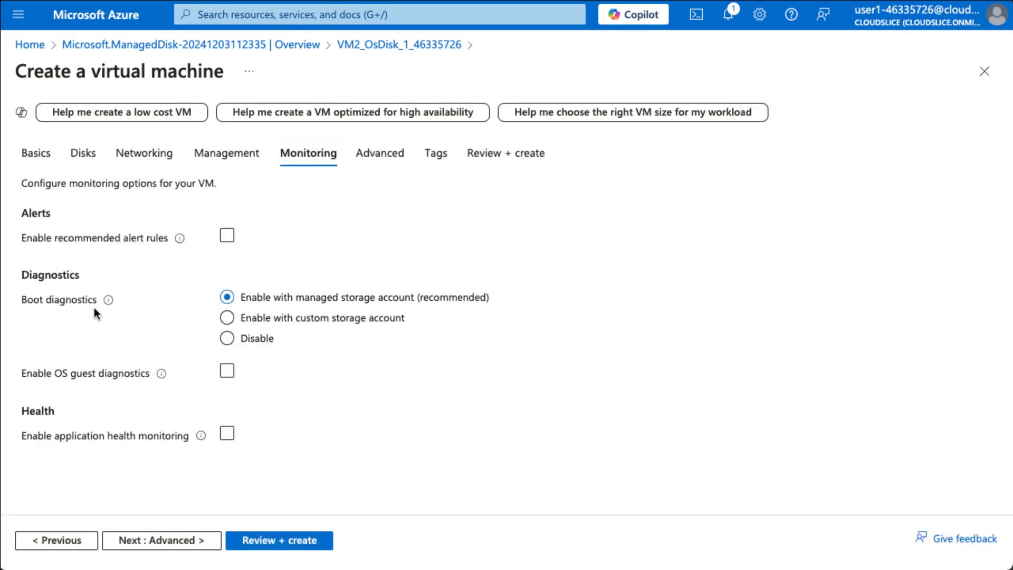
click(230, 343)
click(302, 542)
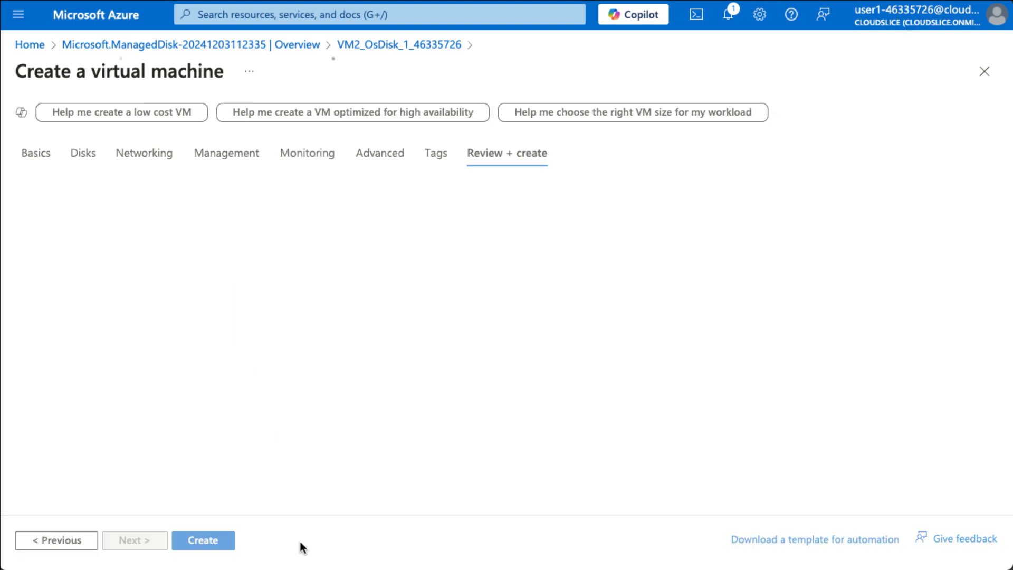
click(230, 539)
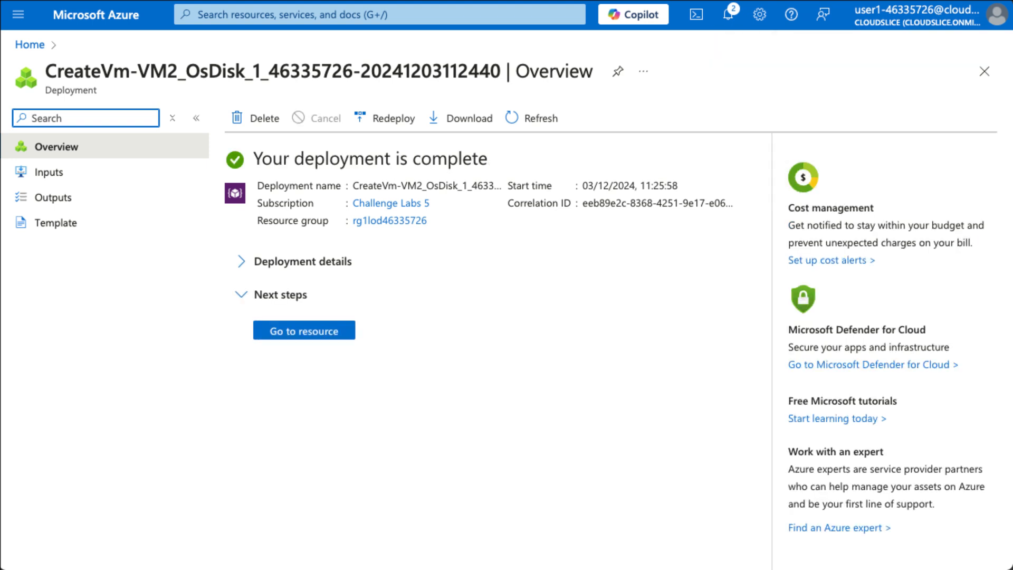
Open the VM2 resource, copy its public IP address, and load it in a new browser tab, continuing to the site without HTTPS.
click(312, 331)
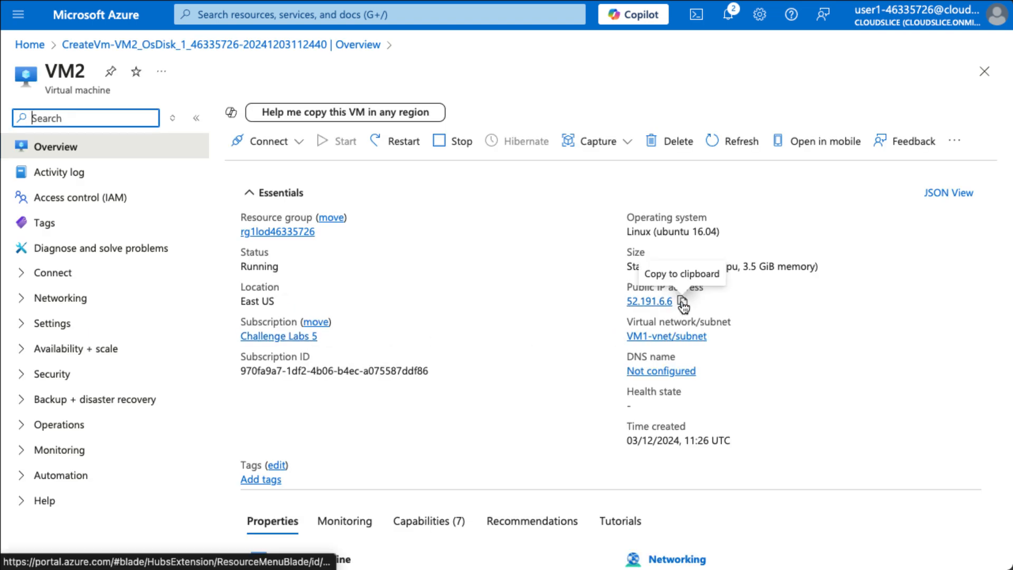
click(682, 301)
key(super+t)
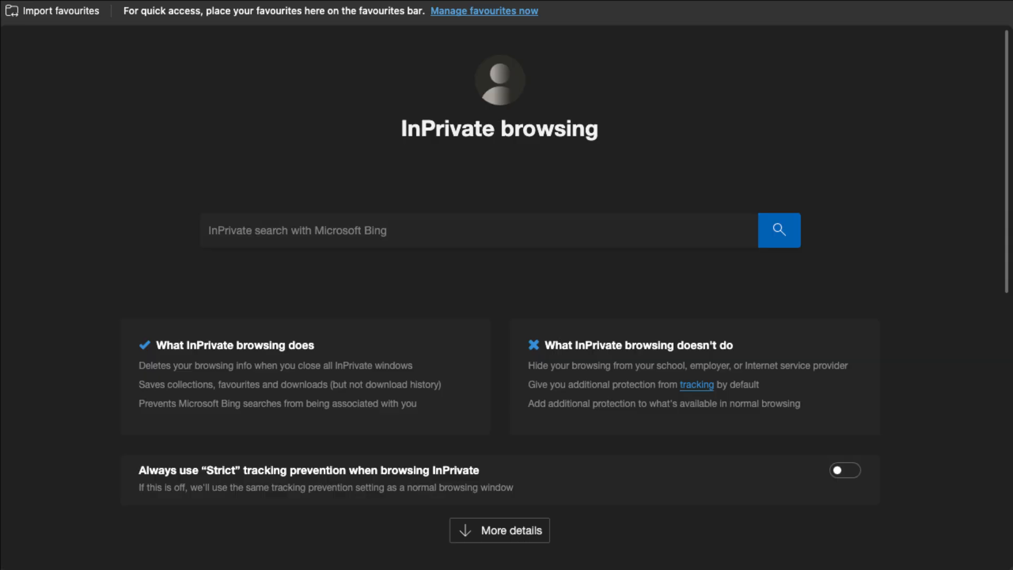
key(super+v)
key(Return)
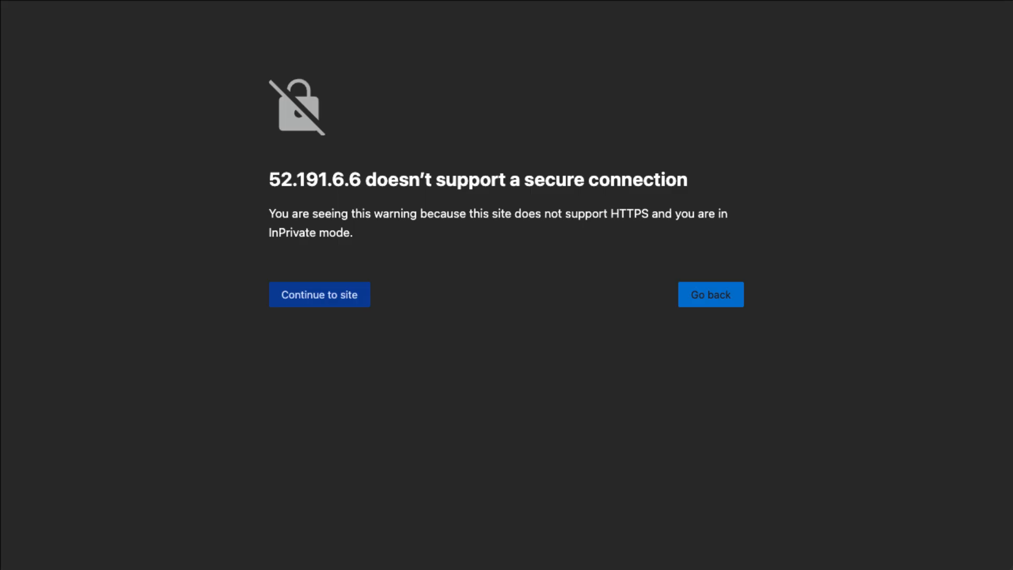
click(347, 297)
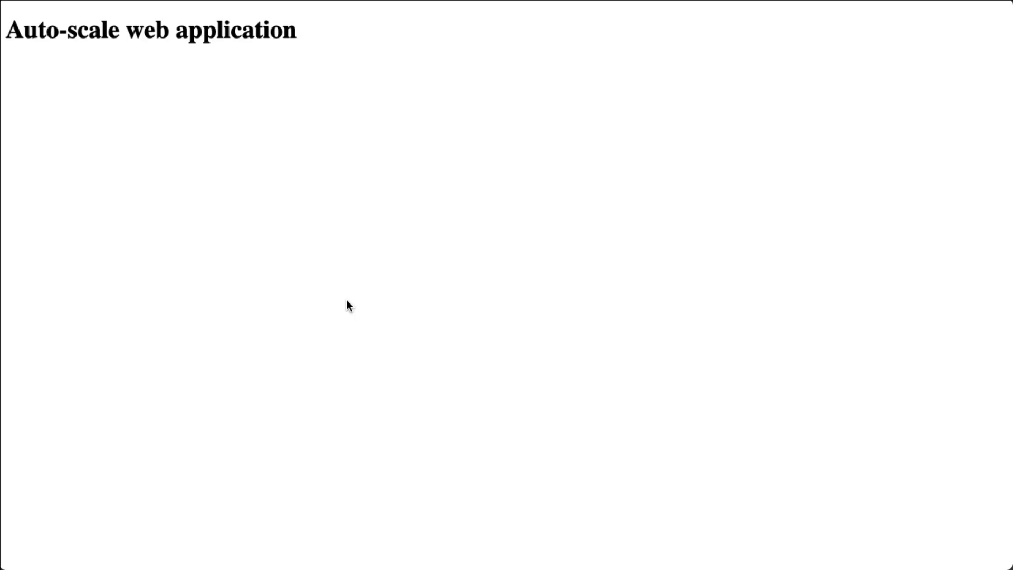